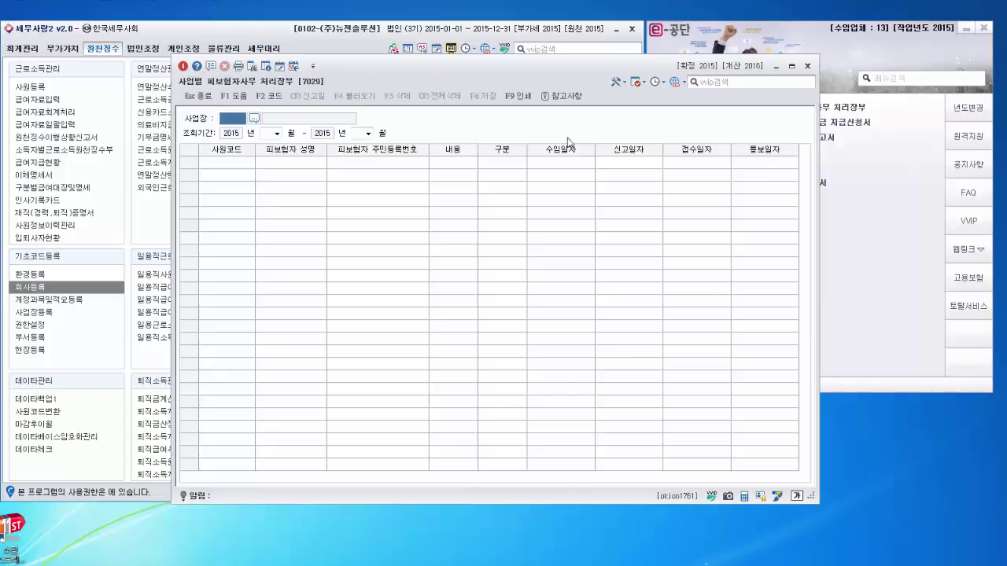
Step: Move the 사업별 피보험자사무 처리장부 ledger window to the upper left of the screen
drag(534, 75, 416, 61)
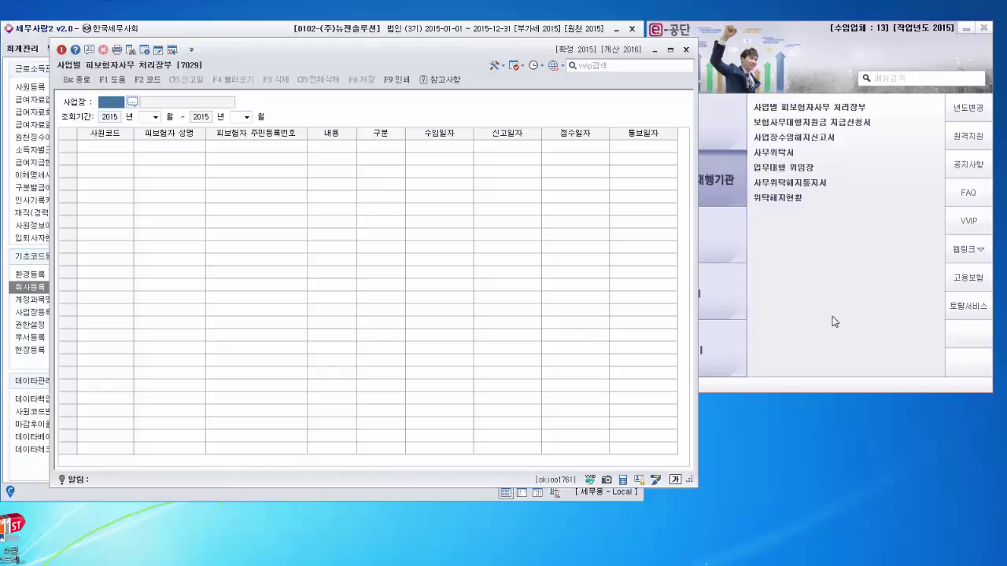
Step: Load the saved ledger records for (주)뉴젠솔루션 (010210), covering months 01 to 12
click(798, 249)
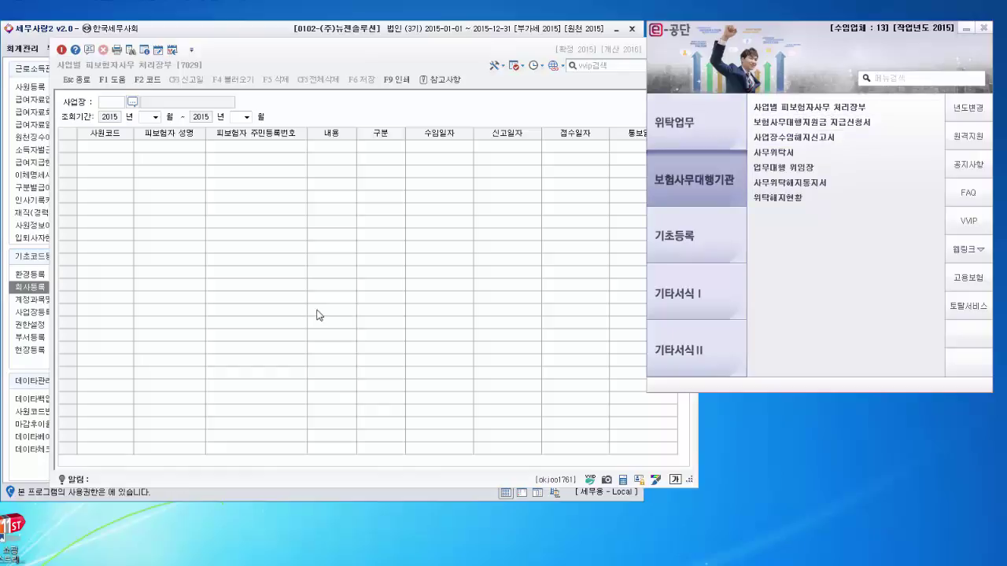
click(133, 107)
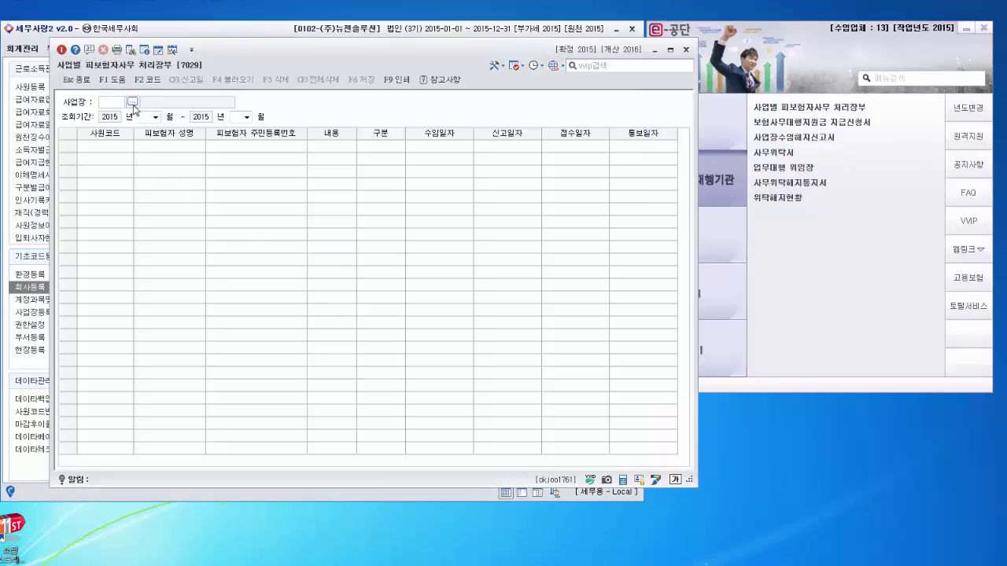
click(132, 105)
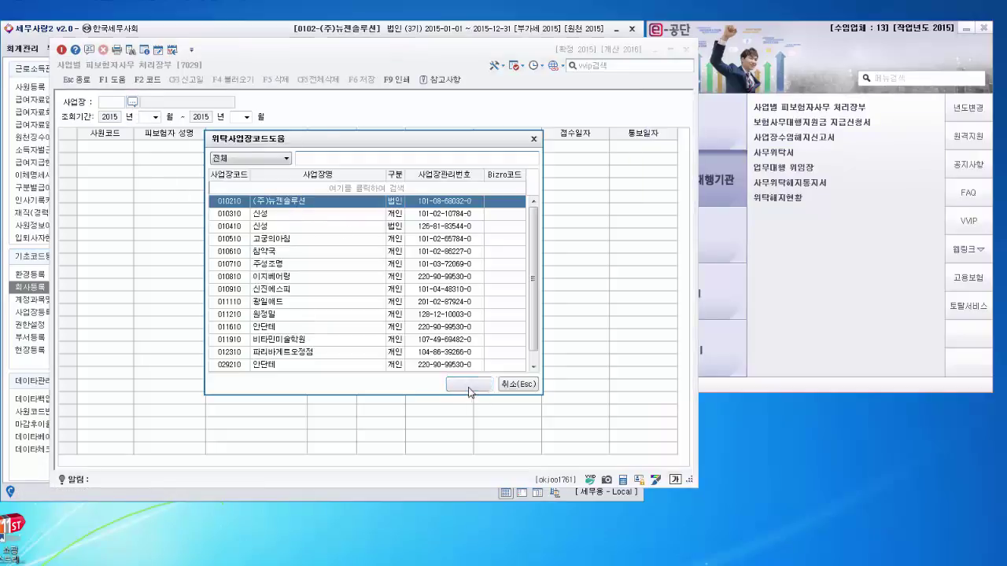
click(469, 385)
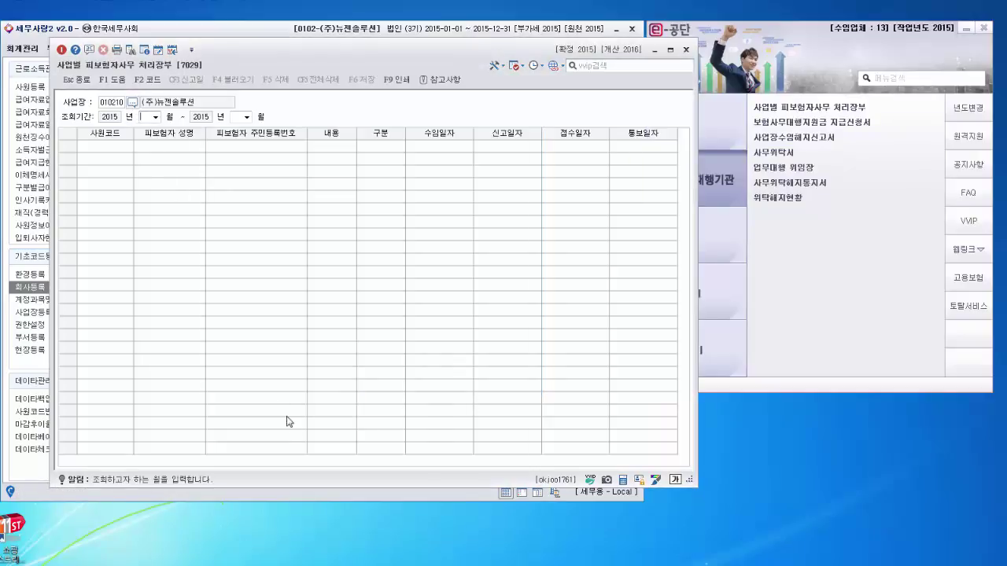
click(155, 116)
click(149, 127)
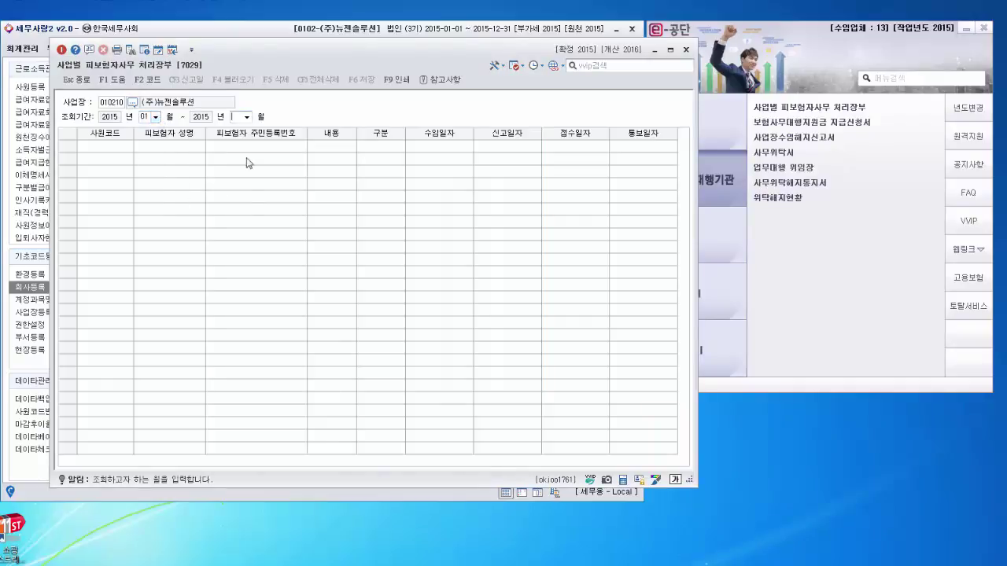
click(249, 118)
click(247, 216)
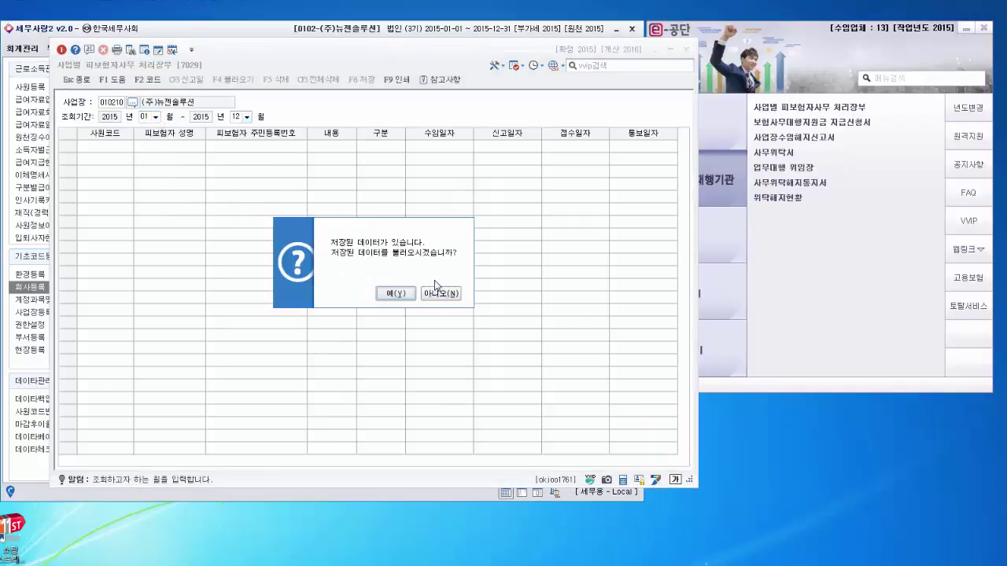
click(386, 294)
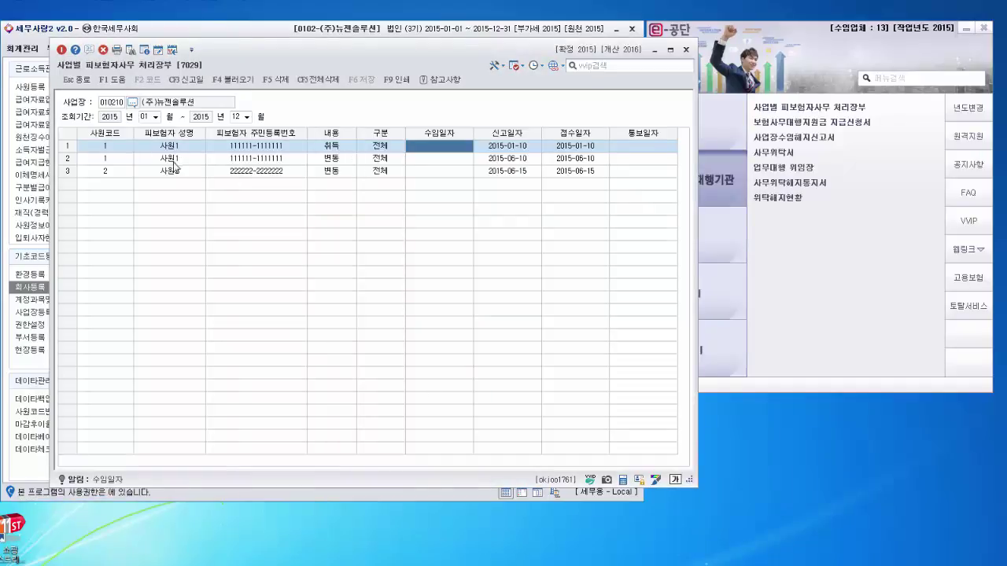
click(174, 162)
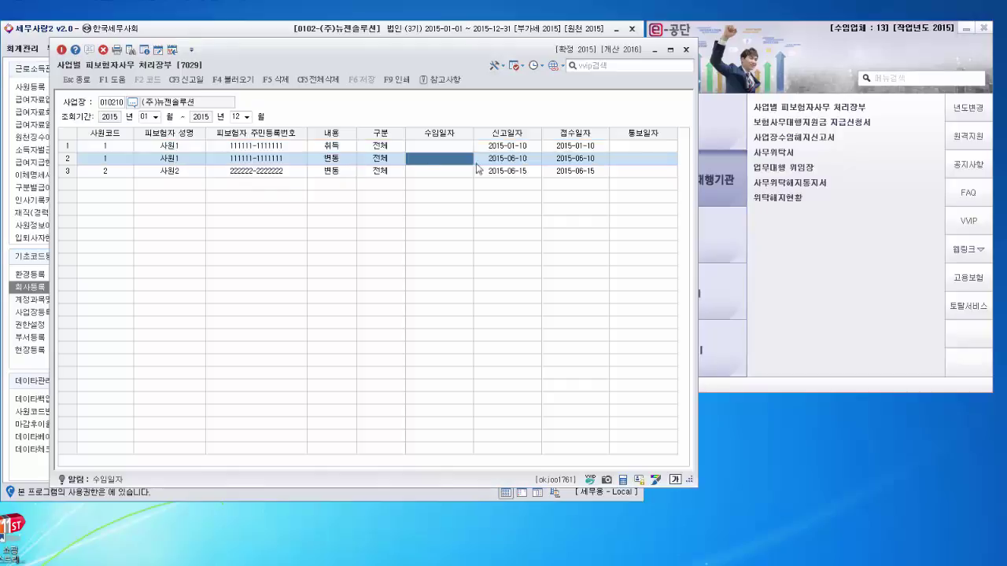
click(236, 173)
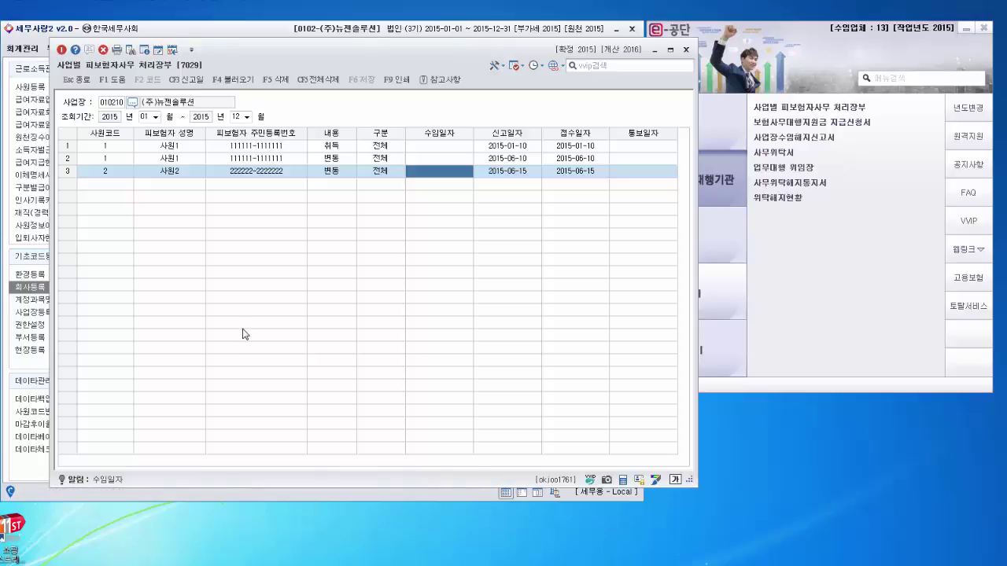
Step: Open 기초등록 > 위탁사업장등록 [7003], review it beside the ledger, and close it
click(819, 255)
click(705, 130)
click(674, 236)
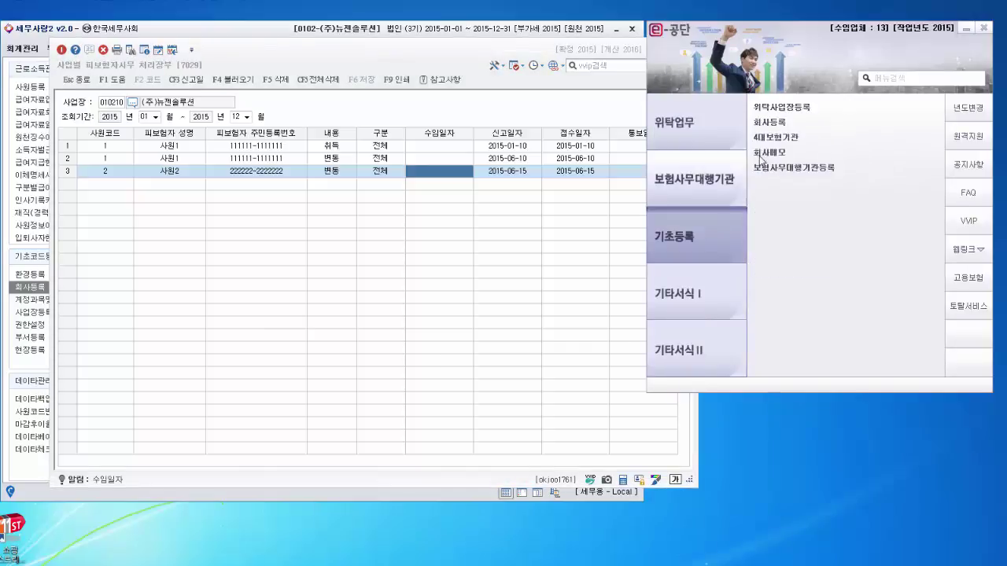
click(784, 109)
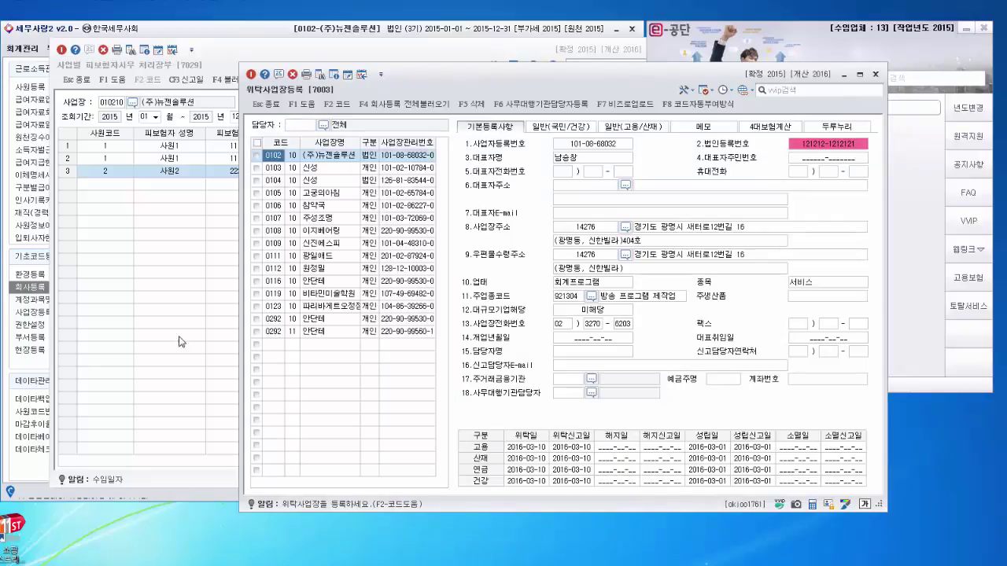
click(157, 181)
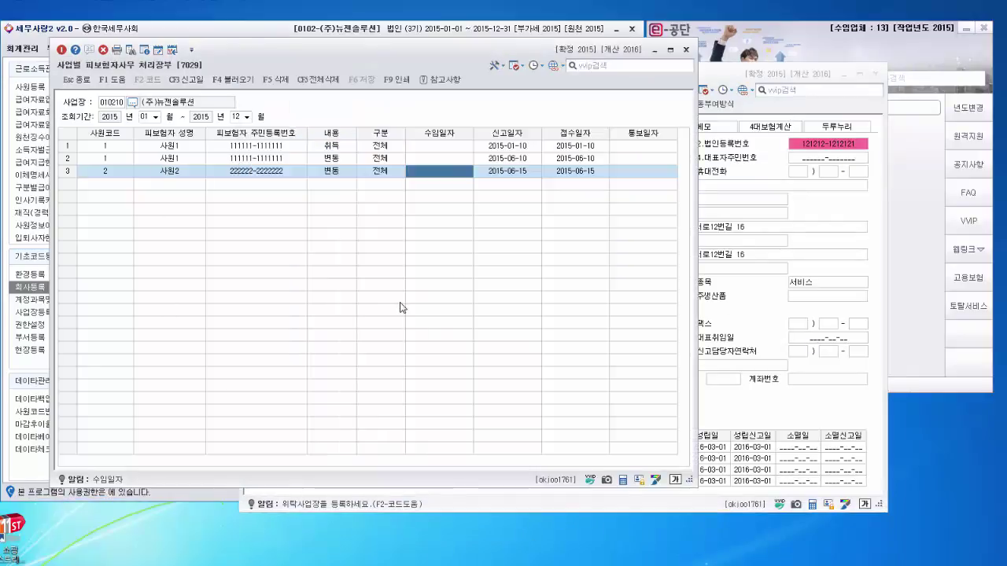
click(791, 464)
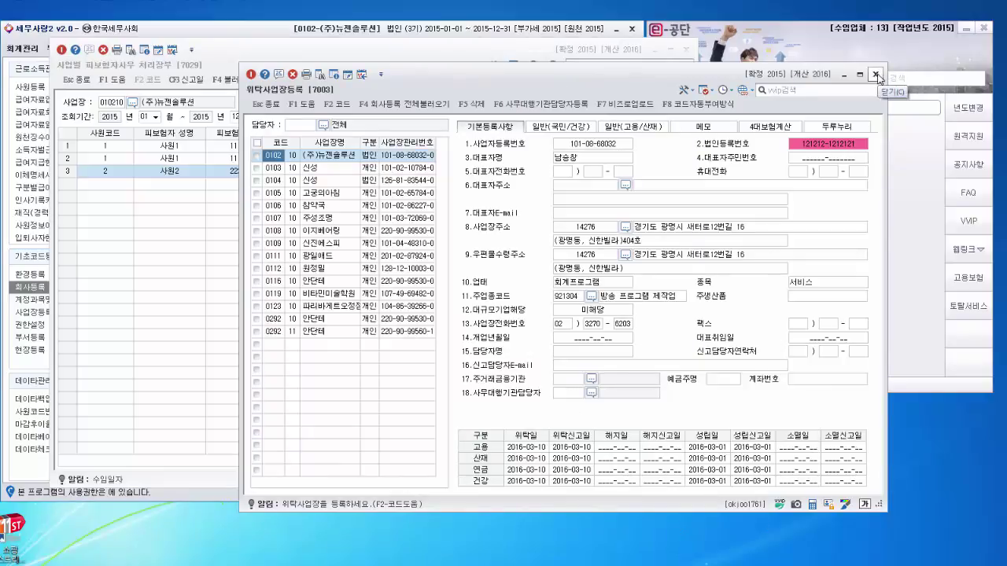
click(876, 75)
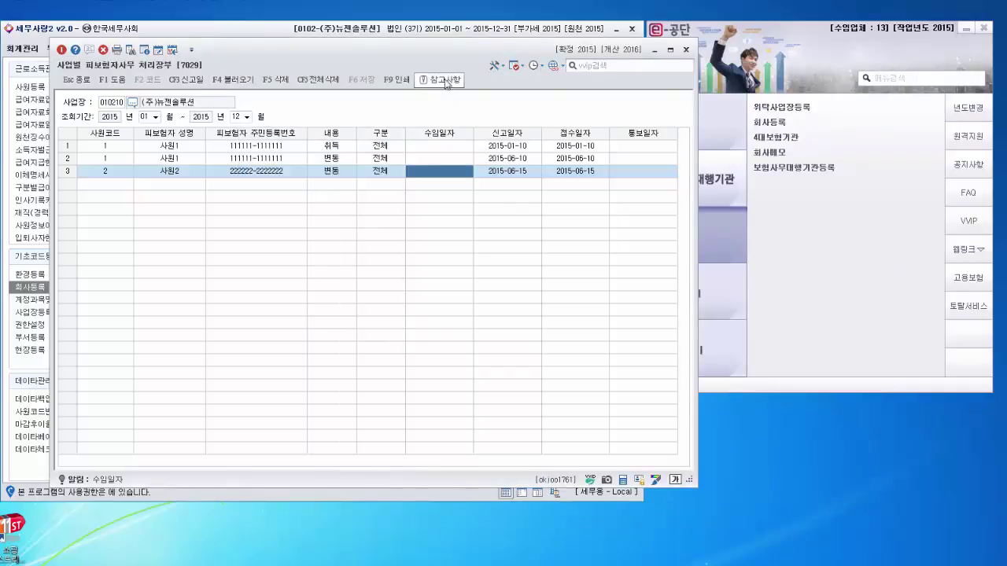
Step: Read the ledger's 참고사항 notes, then close the 7029 ledger window
click(440, 80)
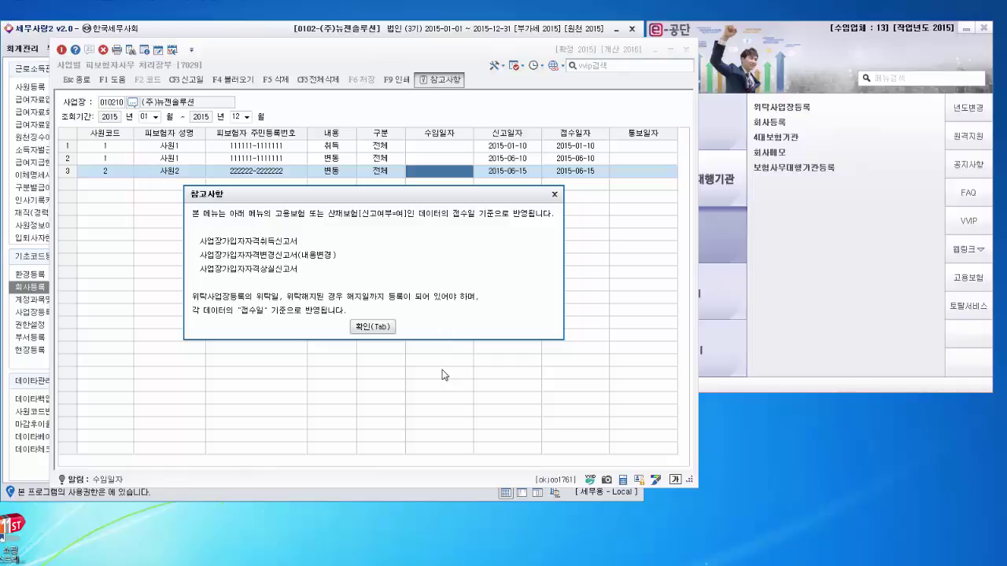
click(373, 327)
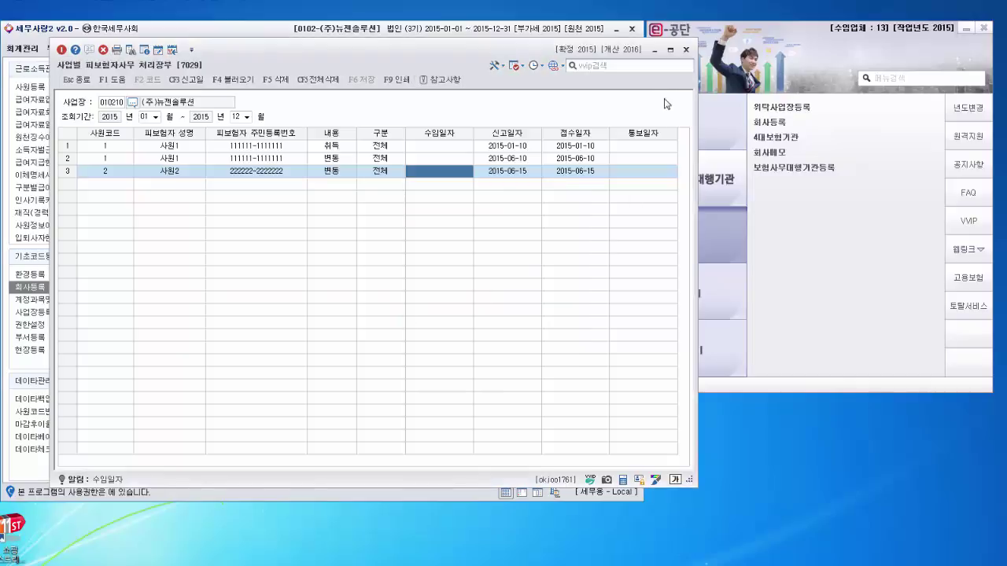
click(686, 49)
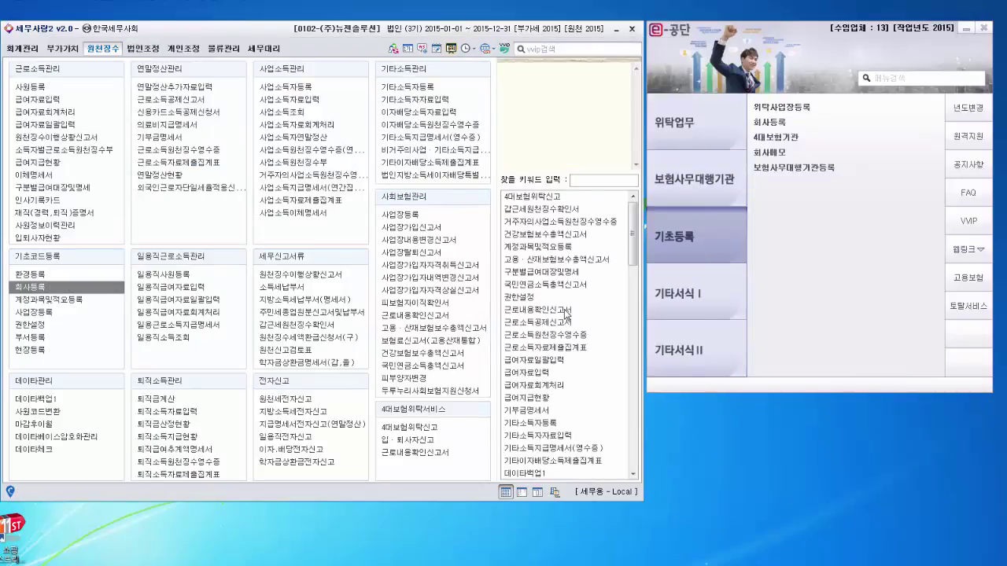
Step: View and close the 보험사무대행지원금 지급신청서, then launch the 고용·산재보험 토탈서비스 site
click(727, 189)
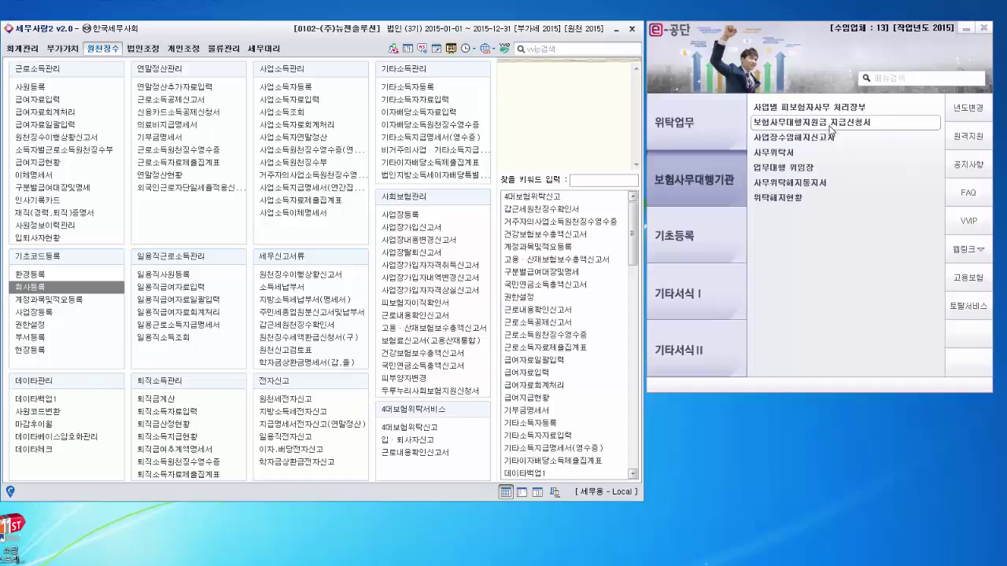
click(830, 125)
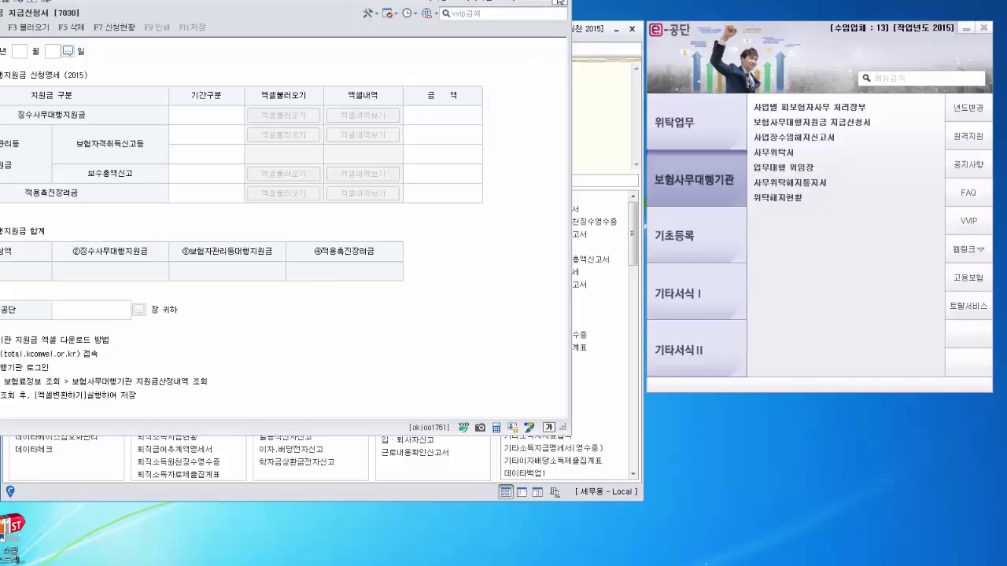
click(569, 3)
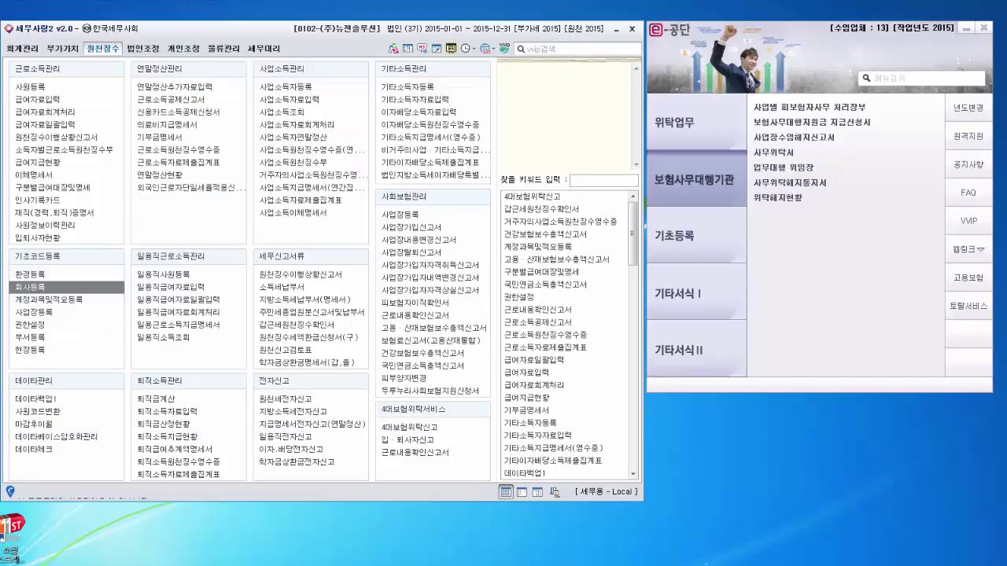
click(967, 308)
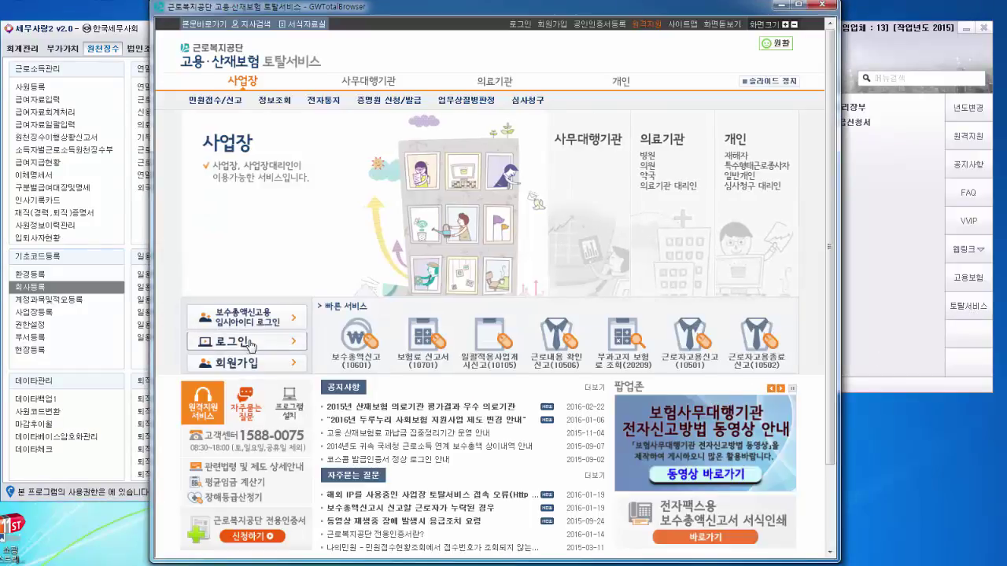
Step: Log in to 토탈서비스 as a 사무대행기관 member with certificate password and identity number
click(248, 344)
click(463, 227)
click(462, 281)
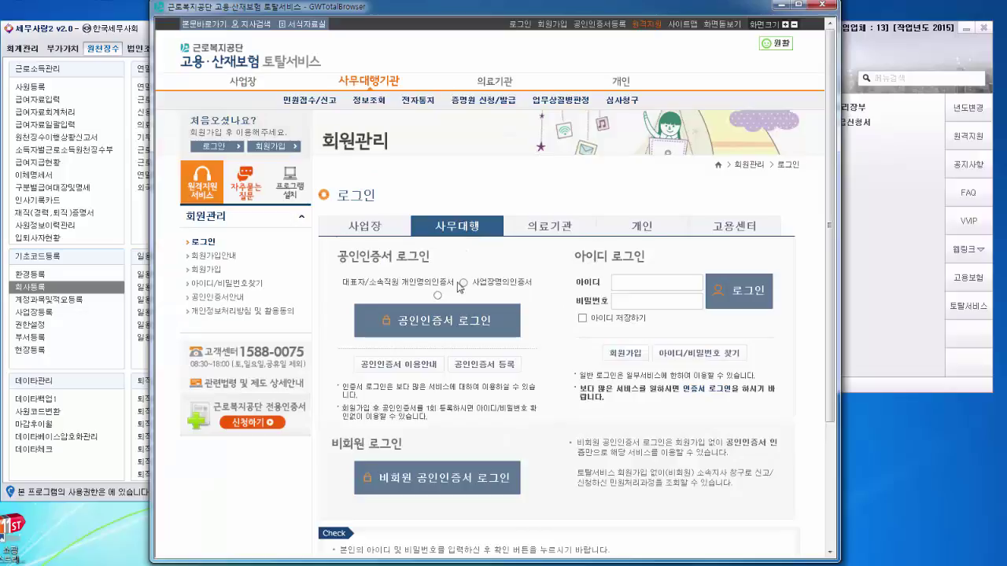
click(465, 323)
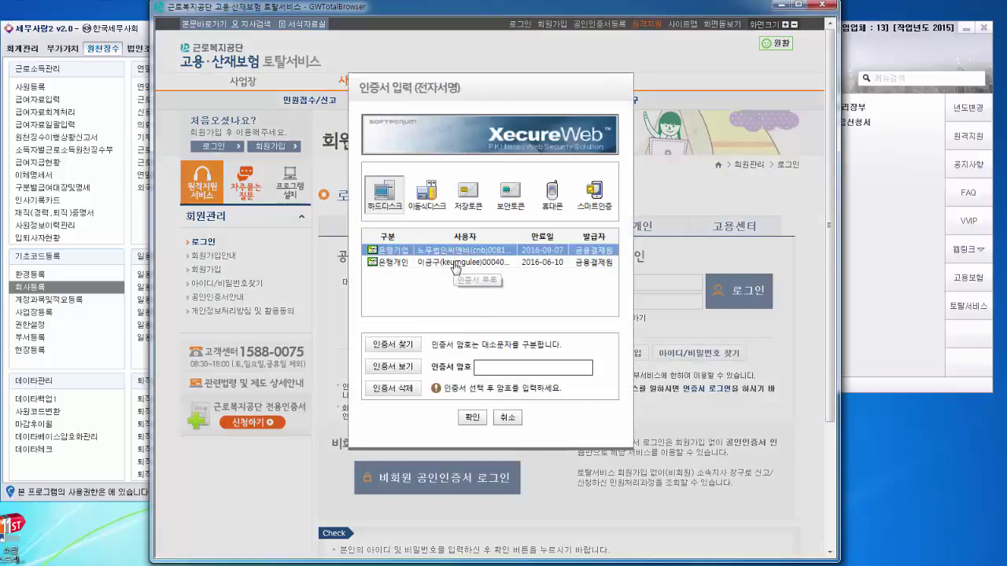
click(460, 263)
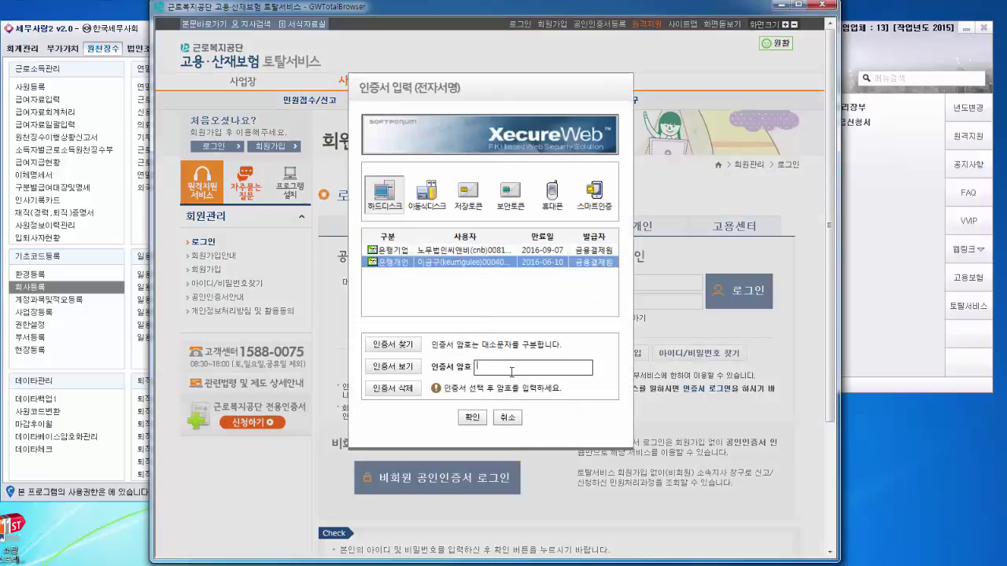
text(********)
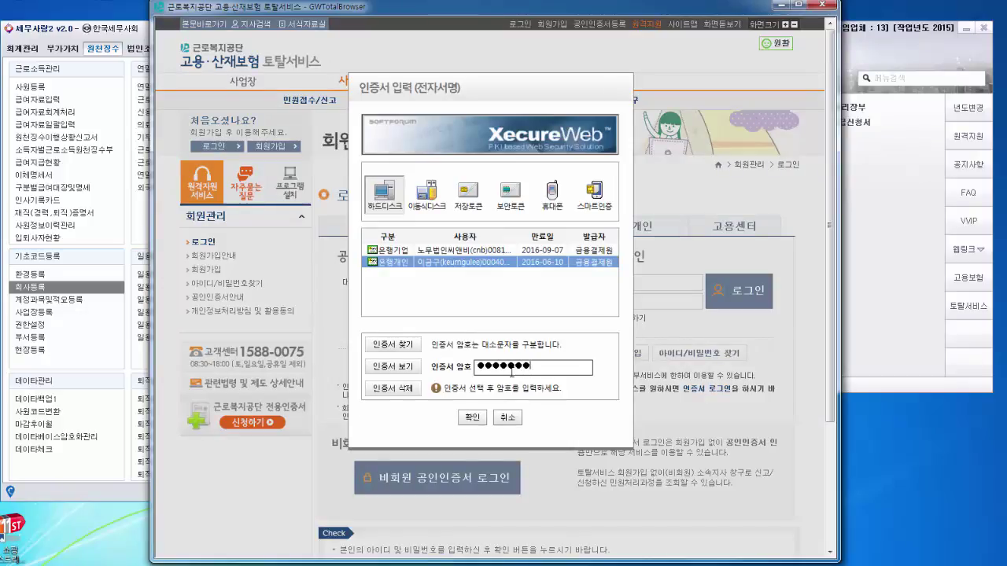
text(*)
key(Return)
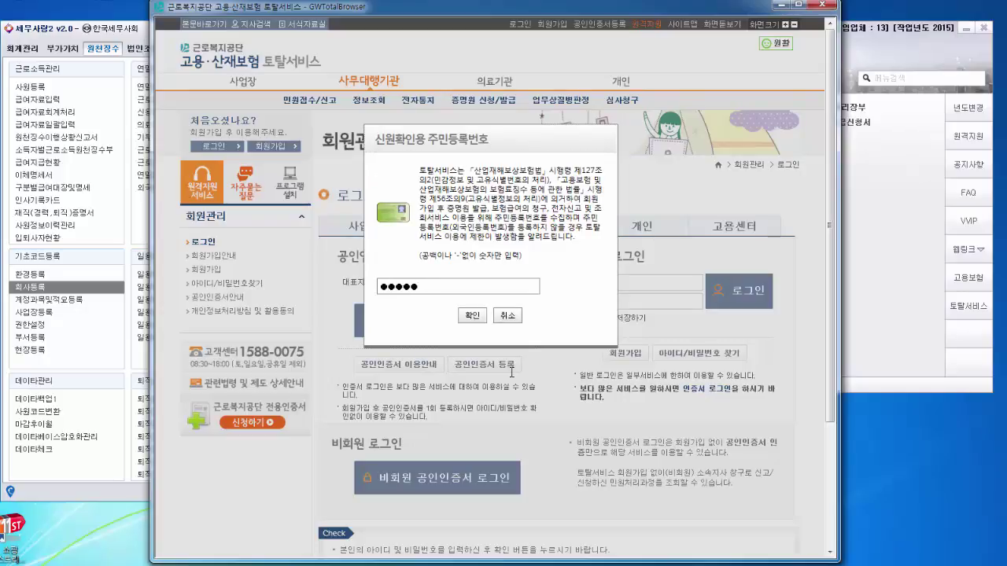
text(•••••)
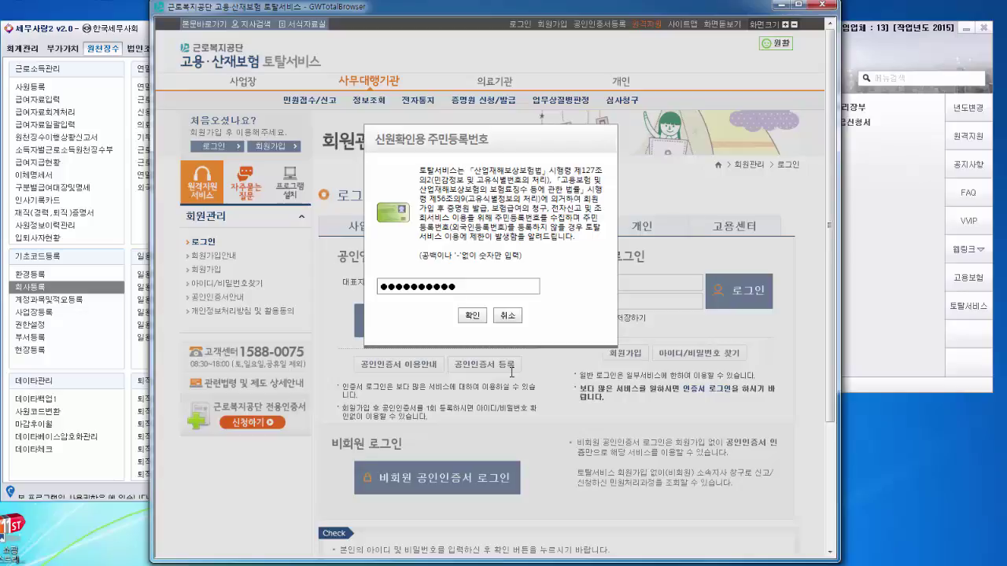
key(Return)
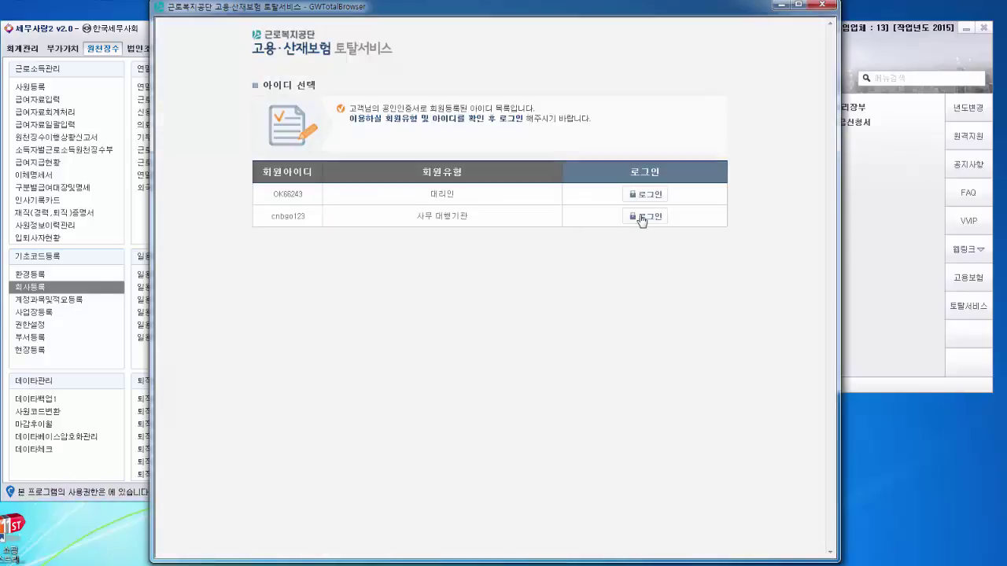
click(640, 218)
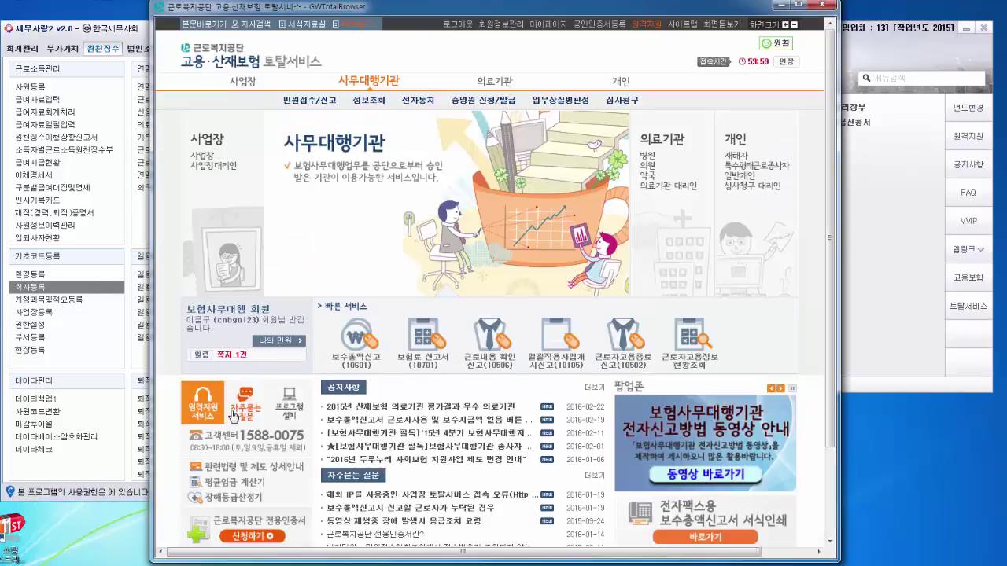
Step: Open 민원접수/신고 > 지원금 > 보험사무대행지원금 지급신청 and scroll to the application details
click(313, 100)
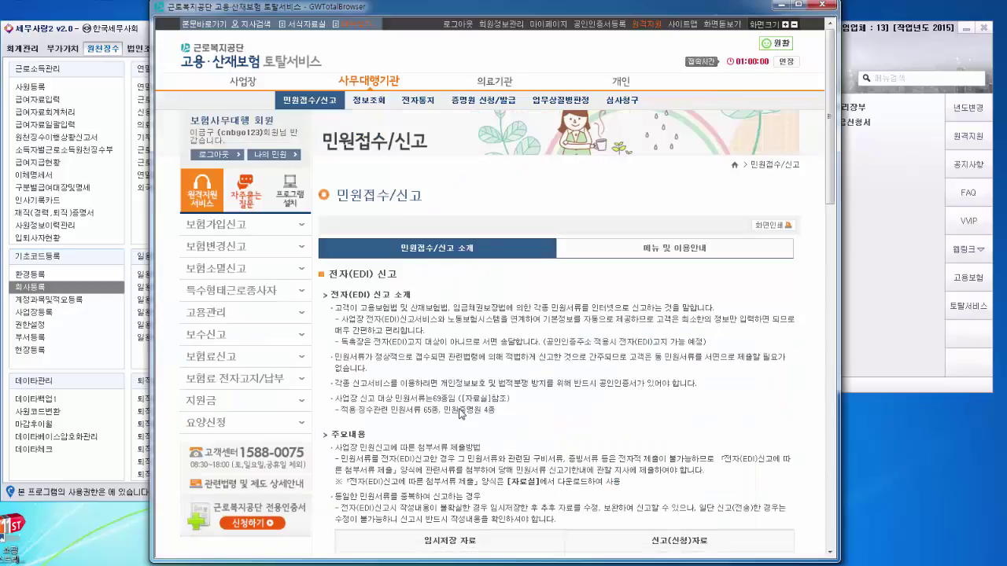
click(297, 401)
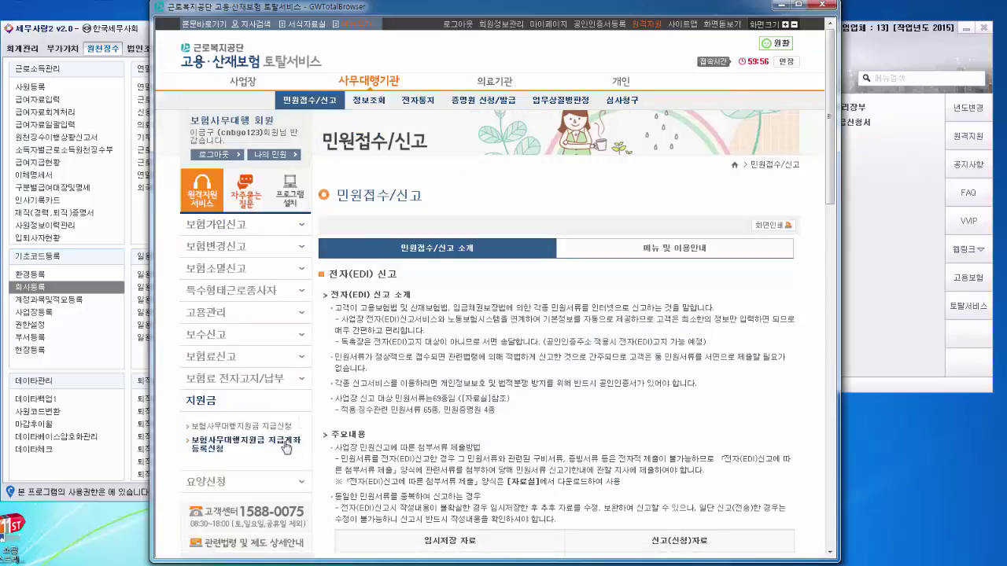
click(239, 426)
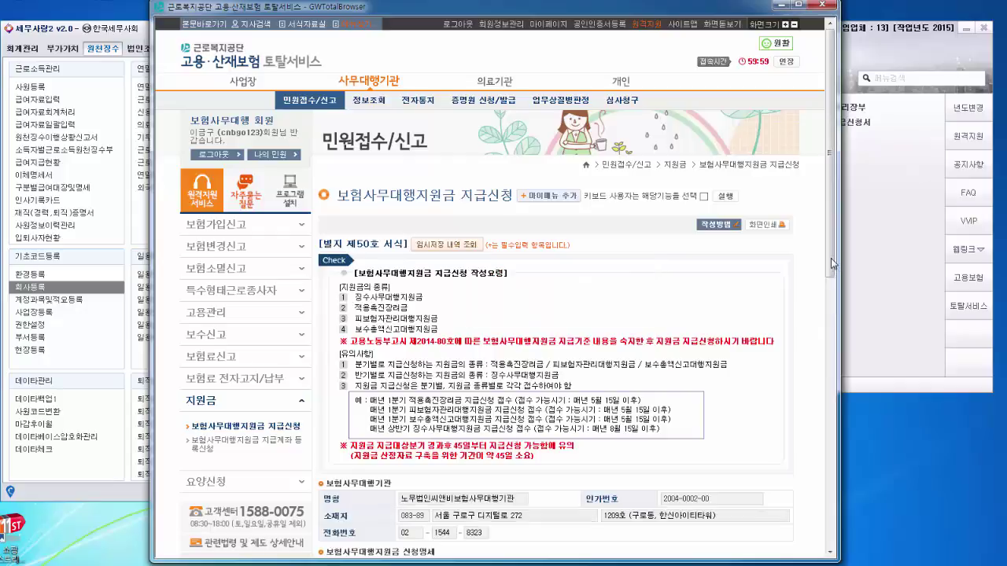
scroll(831, 320, down, 3)
drag(831, 320, 829, 345)
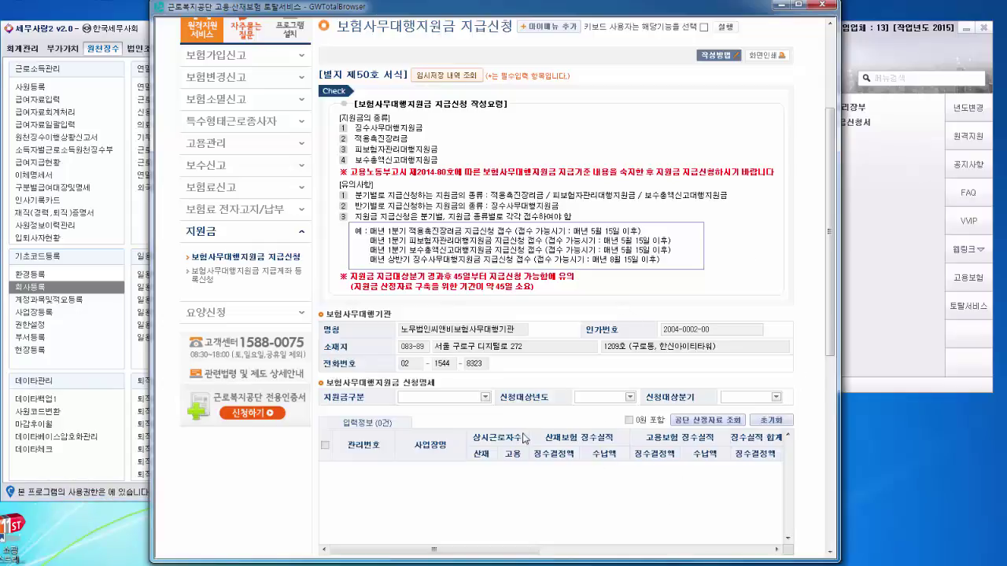
click(484, 397)
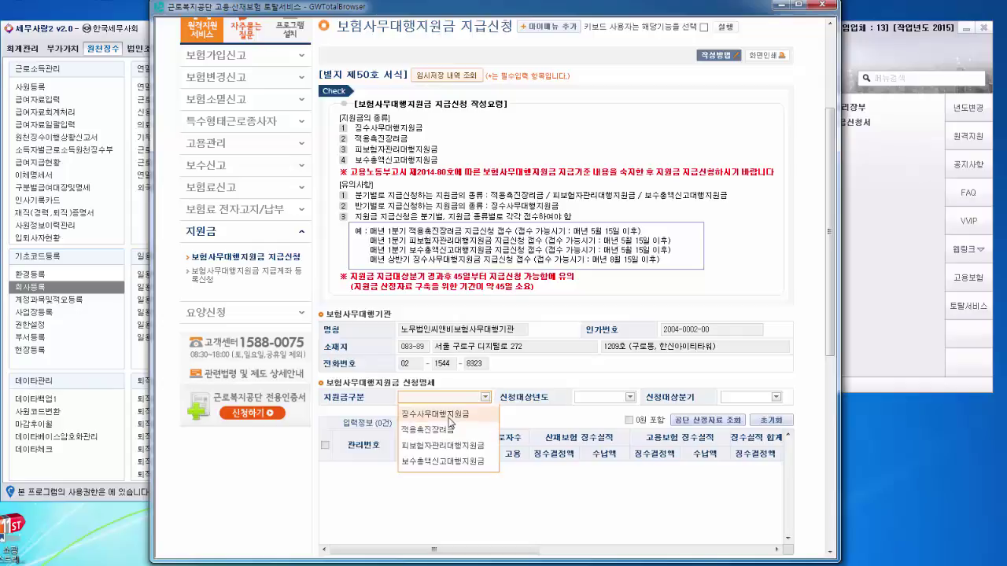
click(540, 493)
click(629, 397)
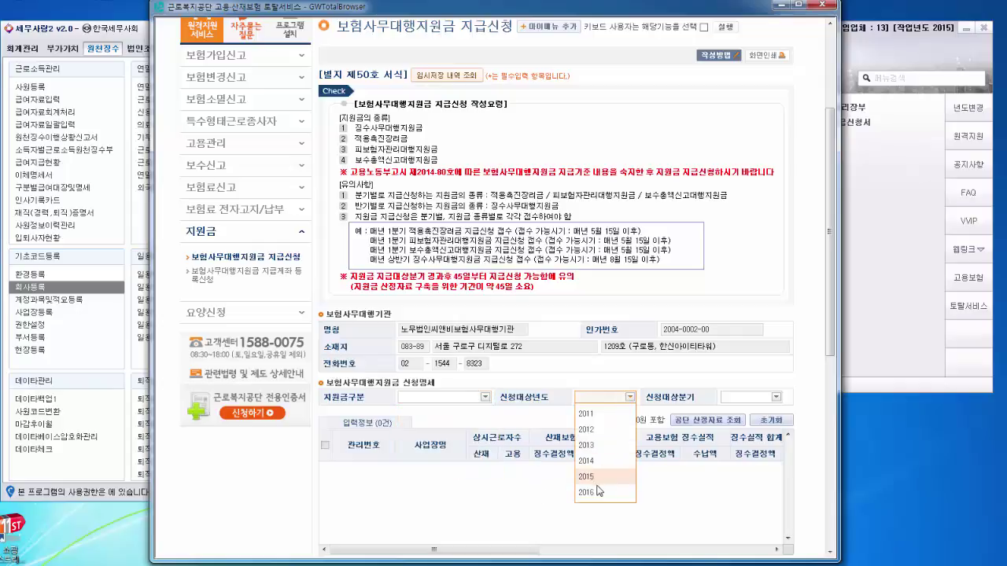
click(775, 398)
click(775, 398)
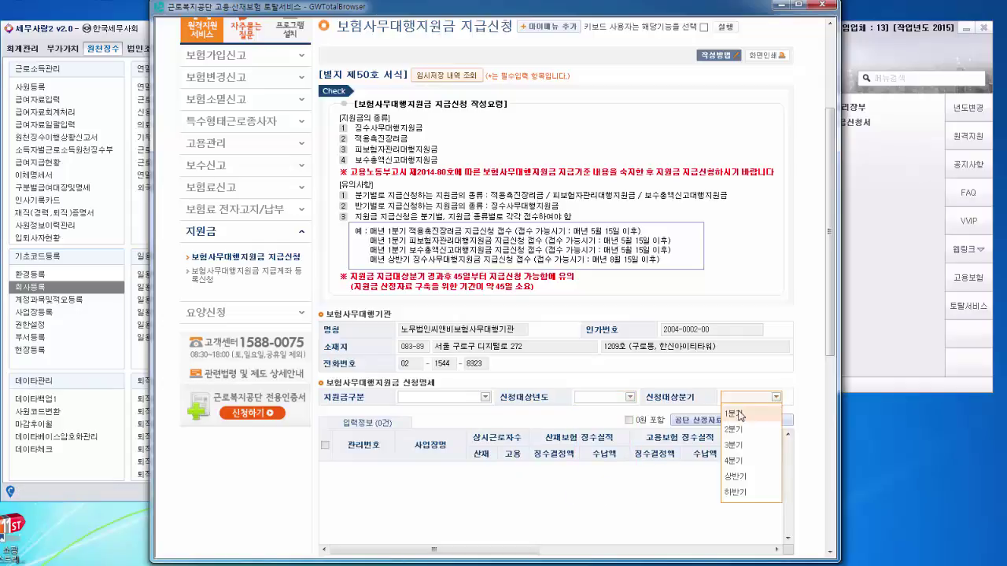
click(804, 377)
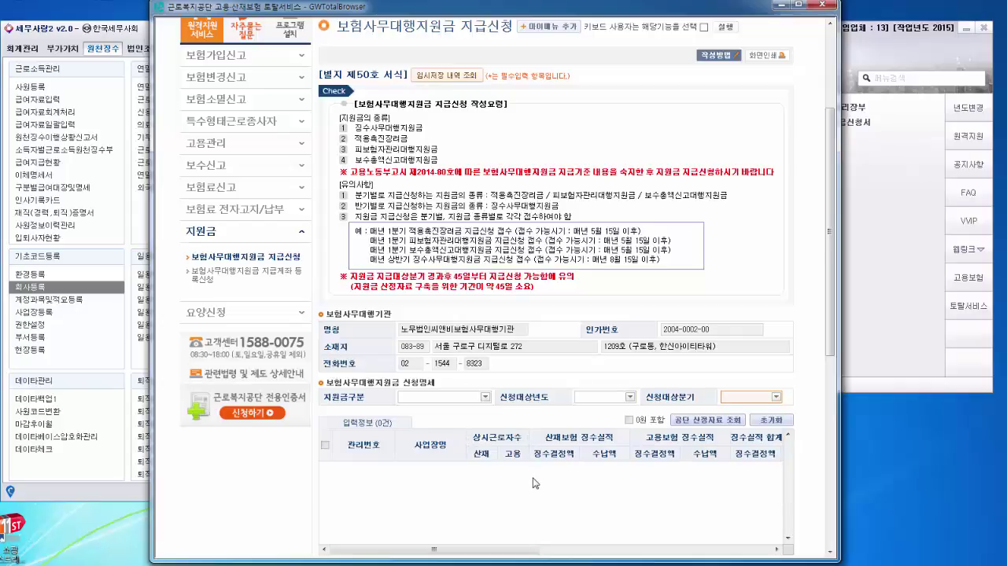
scroll(533, 483, down, 2)
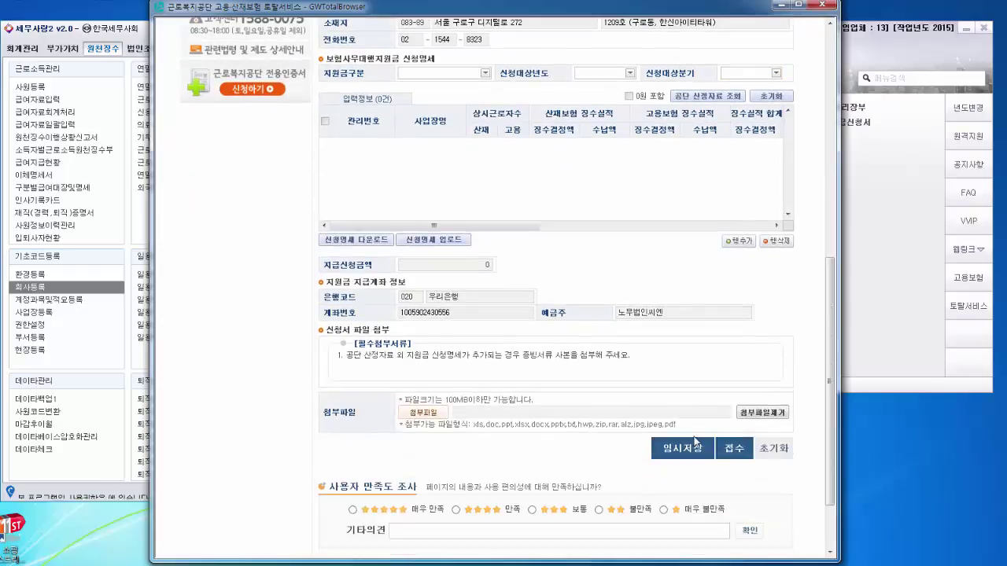
Step: Minimize GWTotalBrowser so the 세무사랑2 원천징수 menu and e-공단 panel are visible
scroll(509, 387, down, 2)
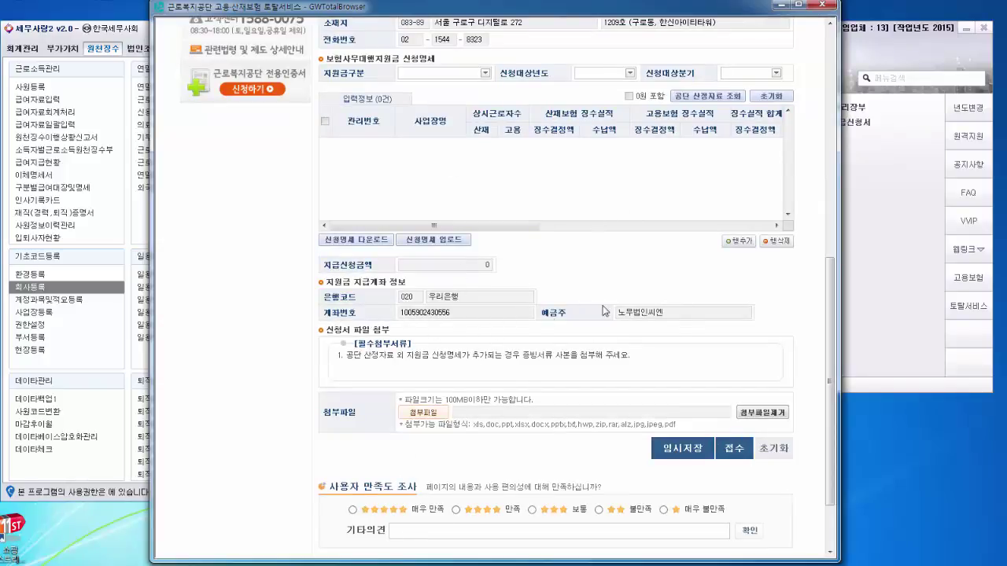
click(891, 251)
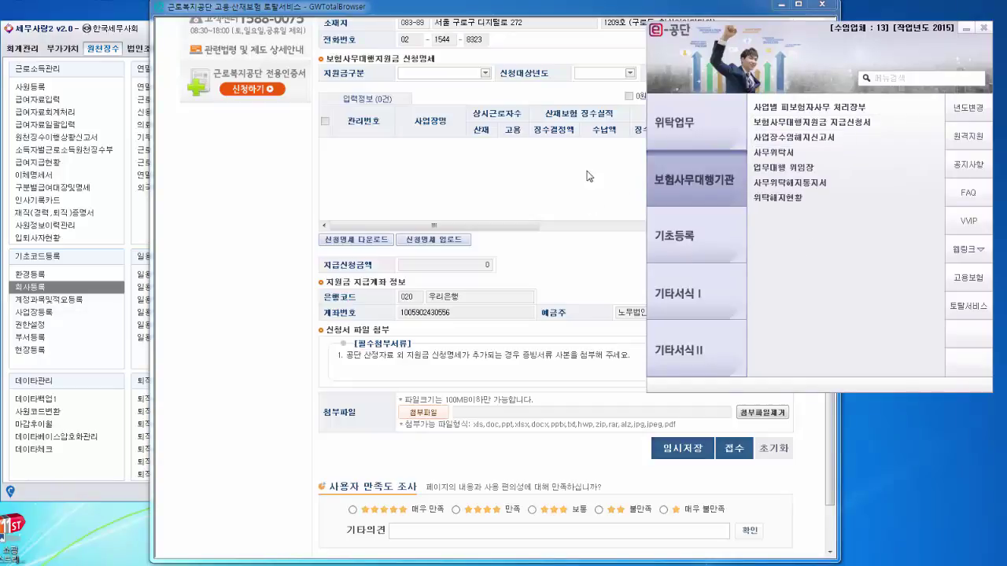
click(777, 8)
click(778, 6)
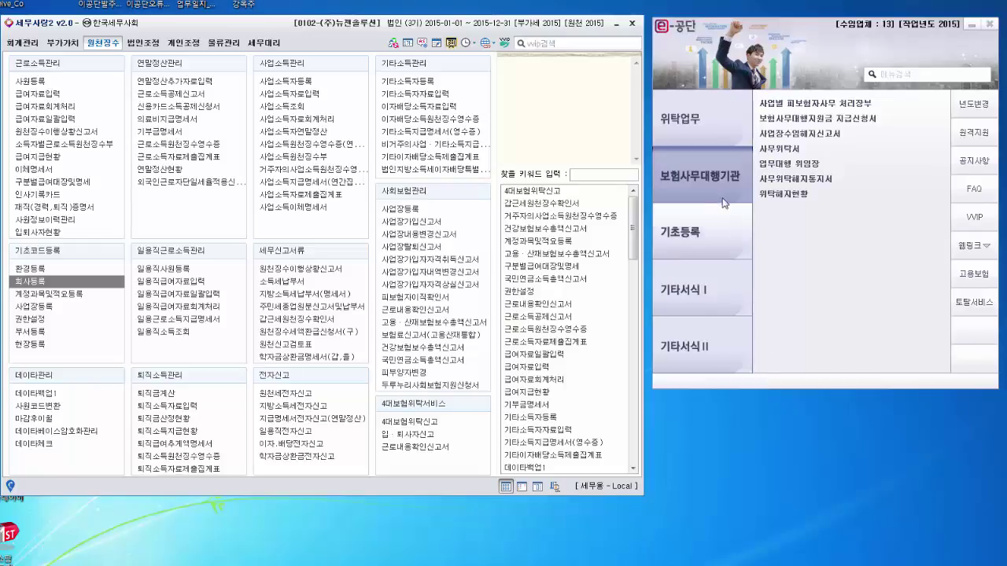
click(815, 139)
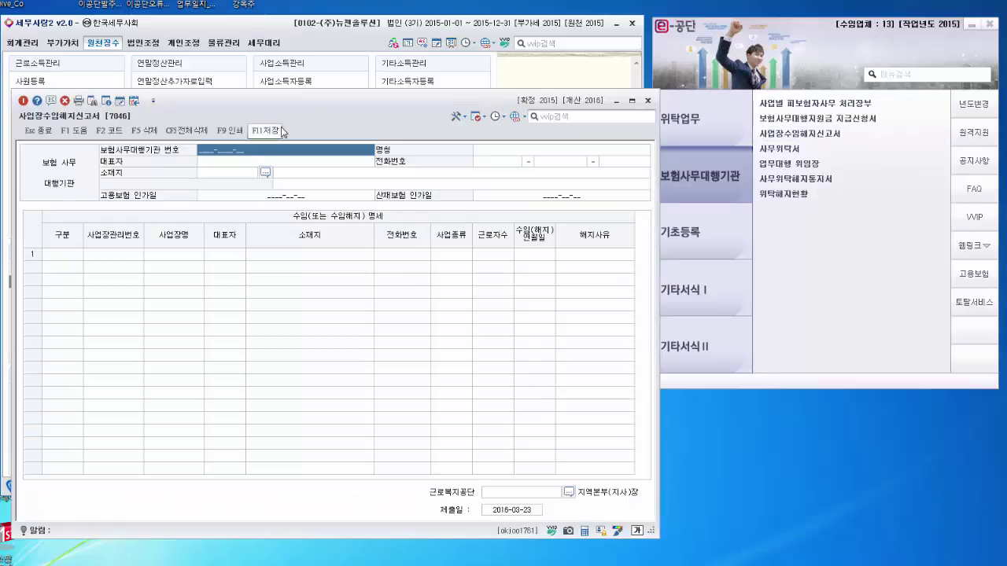
drag(361, 106, 418, 106)
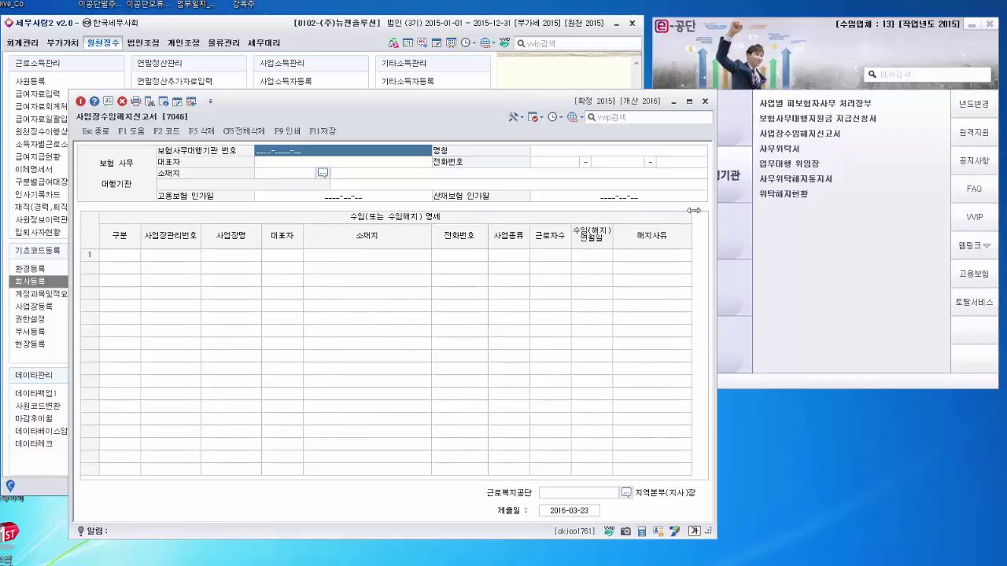
click(705, 102)
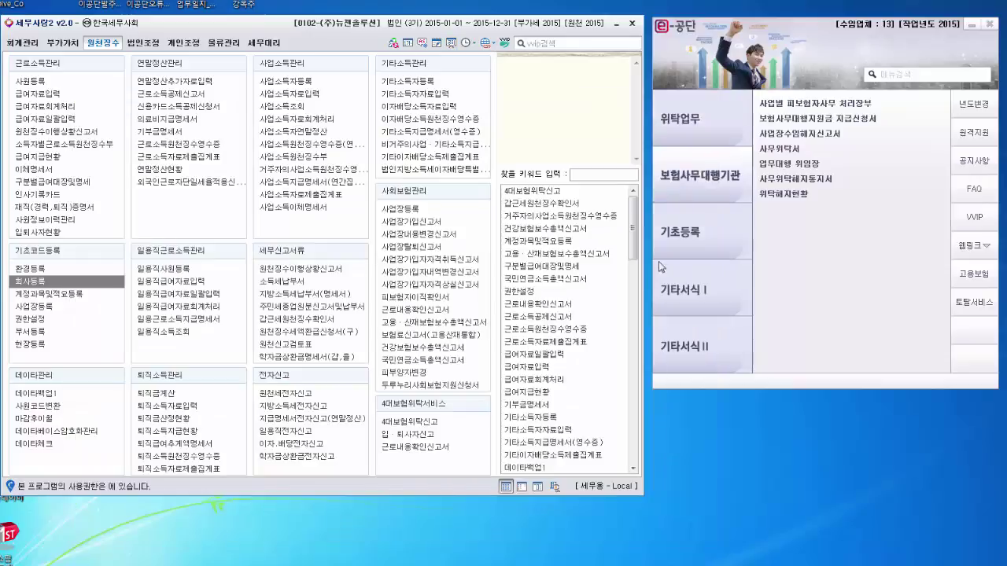
Step: Open the 사무위탁서 [7031] form and restore it to a smaller window
click(784, 154)
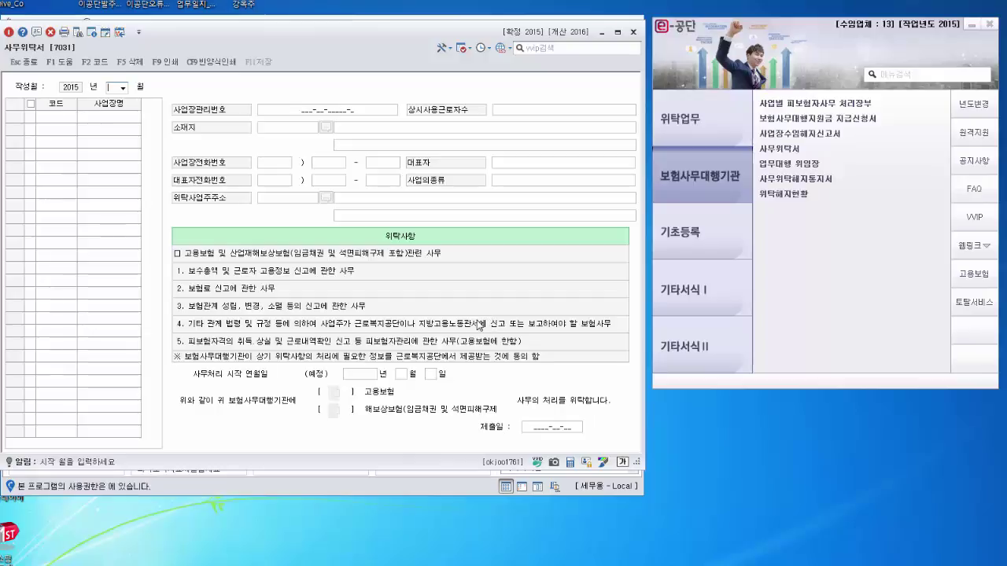
double_click(370, 46)
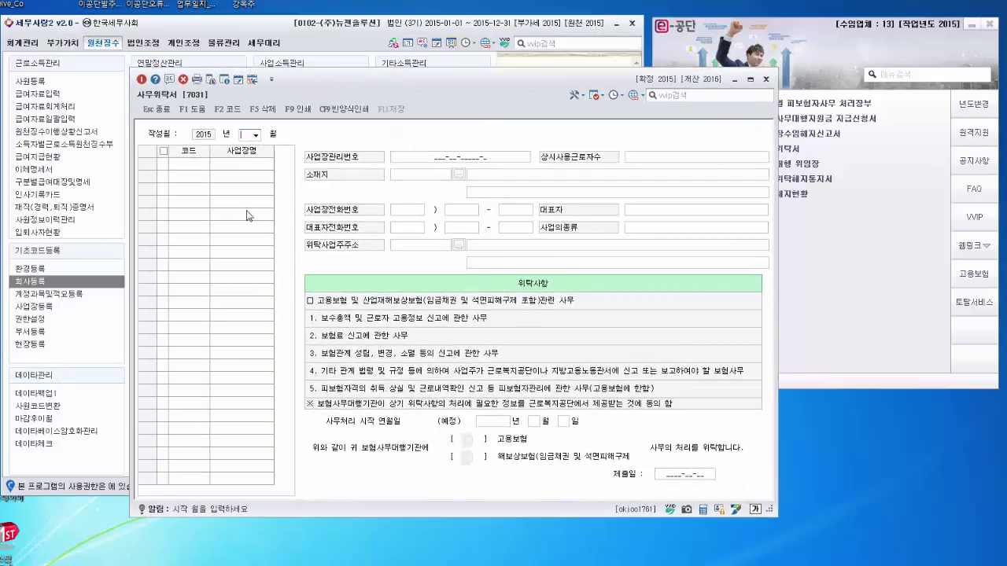
Step: Set 작성월 to month 12 and add business 010310 신성 in row 2
click(254, 134)
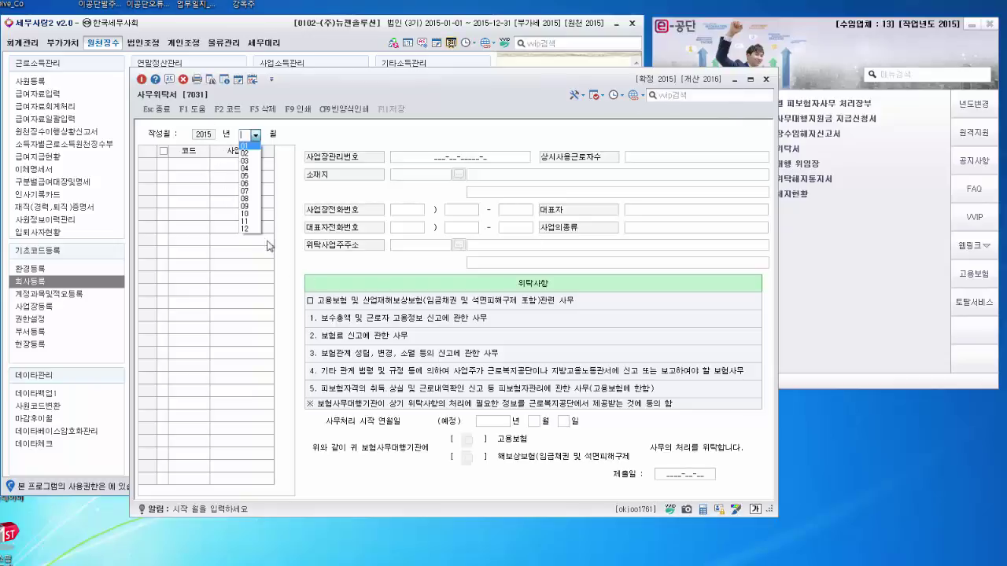
click(245, 229)
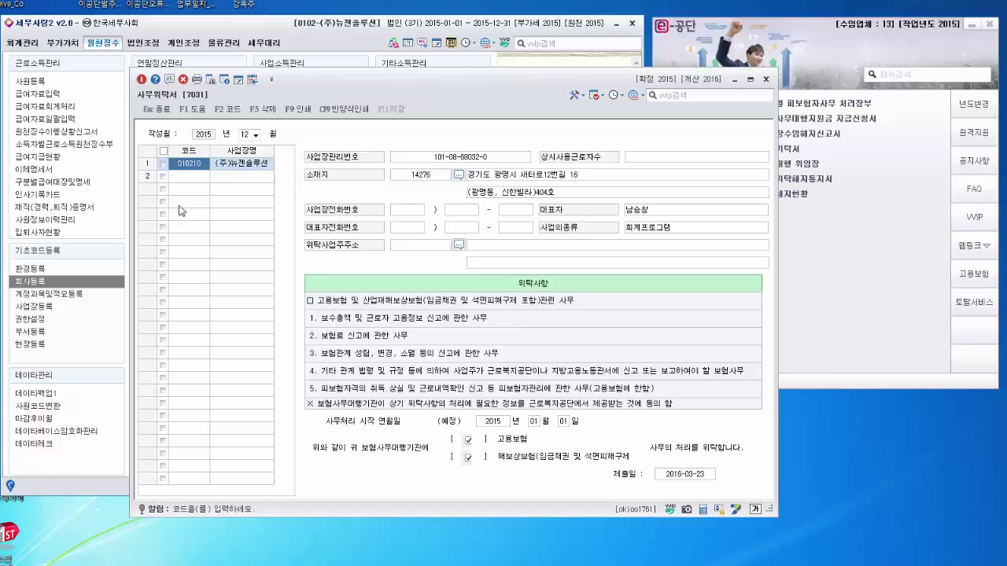
click(199, 178)
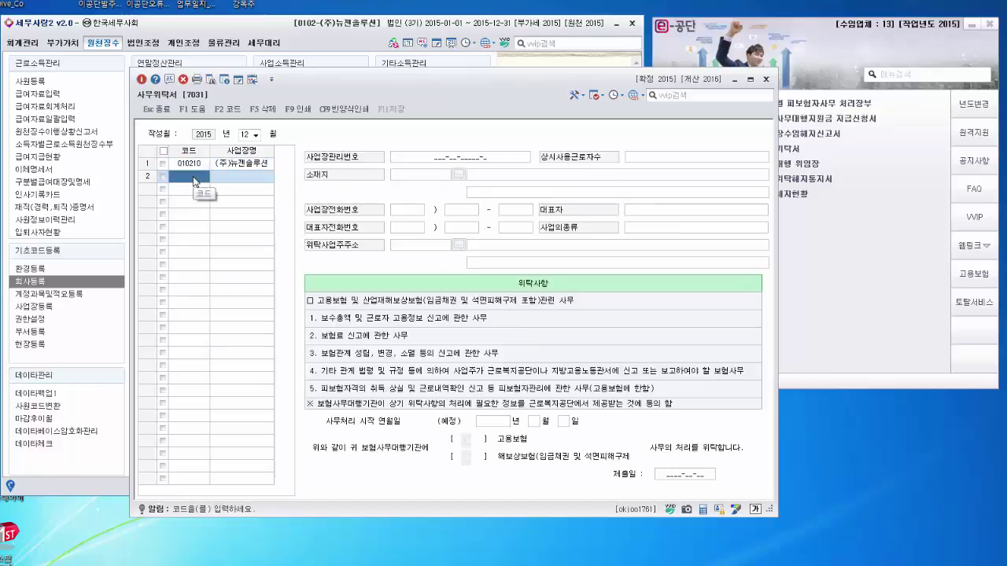
key(F2)
click(367, 243)
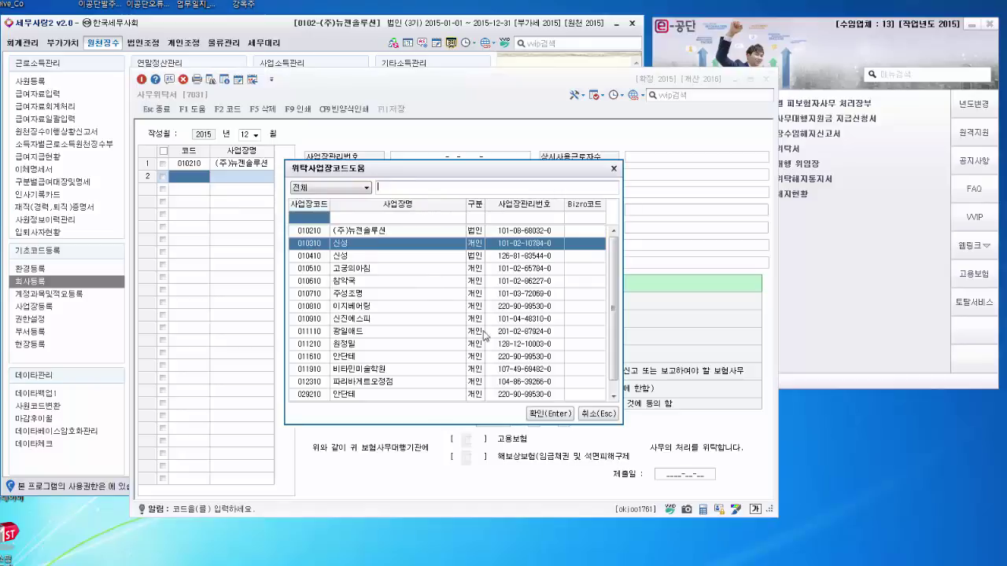
click(550, 414)
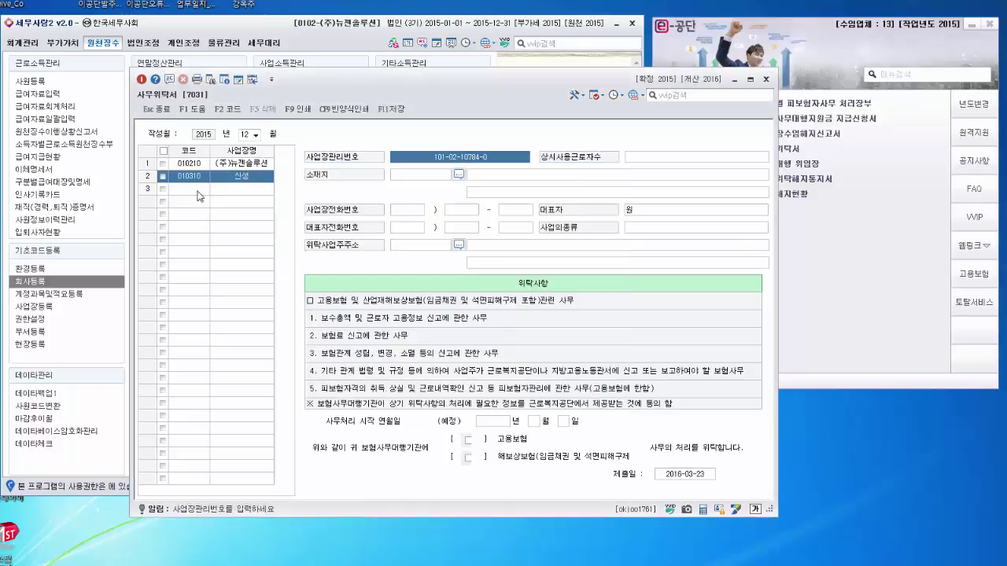
Step: Add business 010510 고궁의아침 in row 3, then review the 신성 and (주)뉴젠솔루션 rows
click(202, 189)
key(F2)
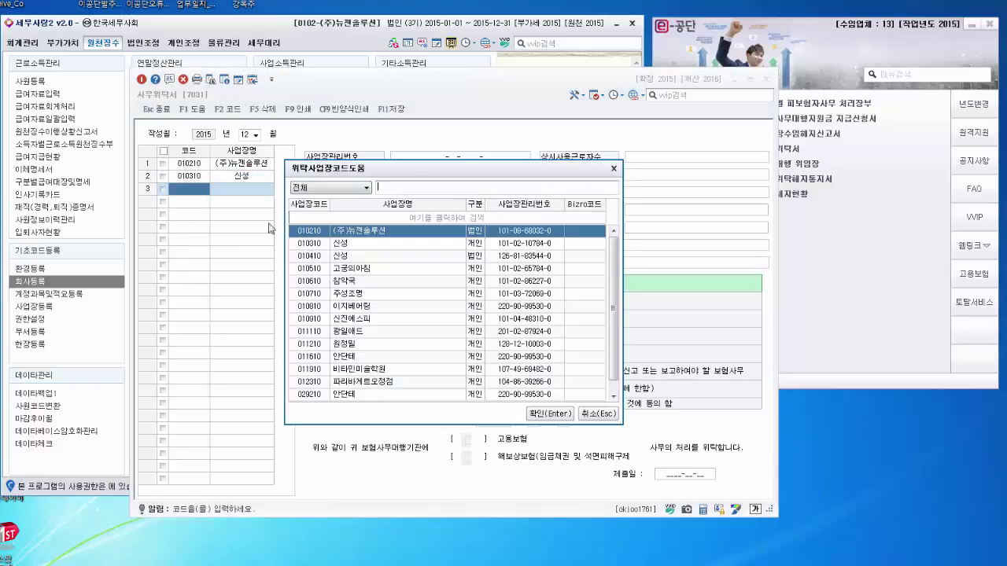
click(351, 268)
click(560, 415)
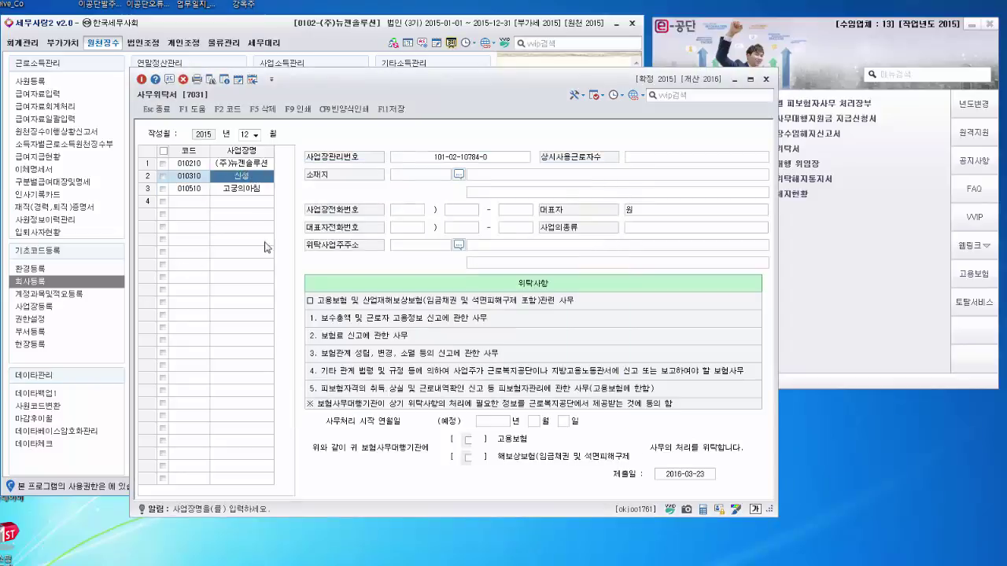
click(250, 191)
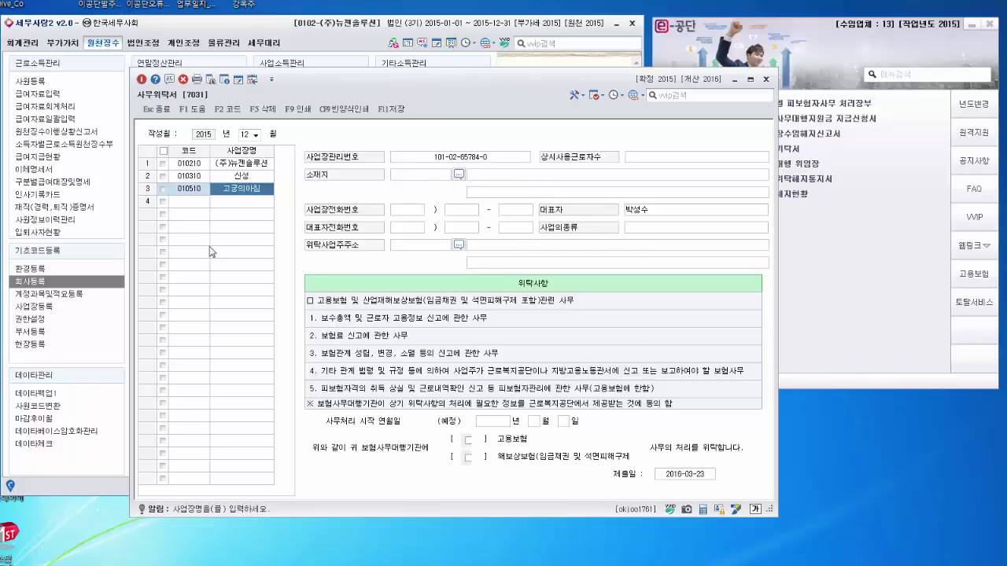
click(250, 178)
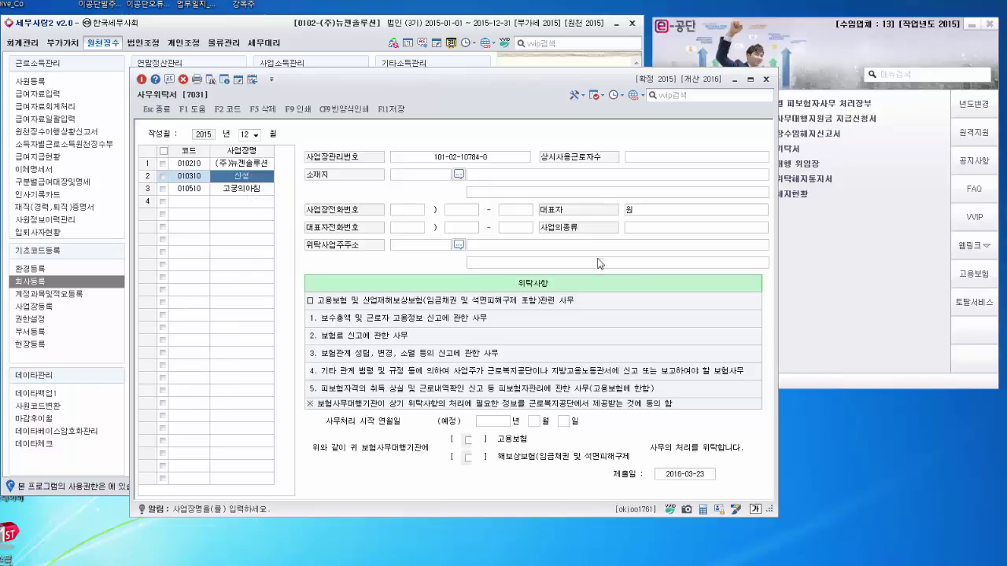
click(233, 162)
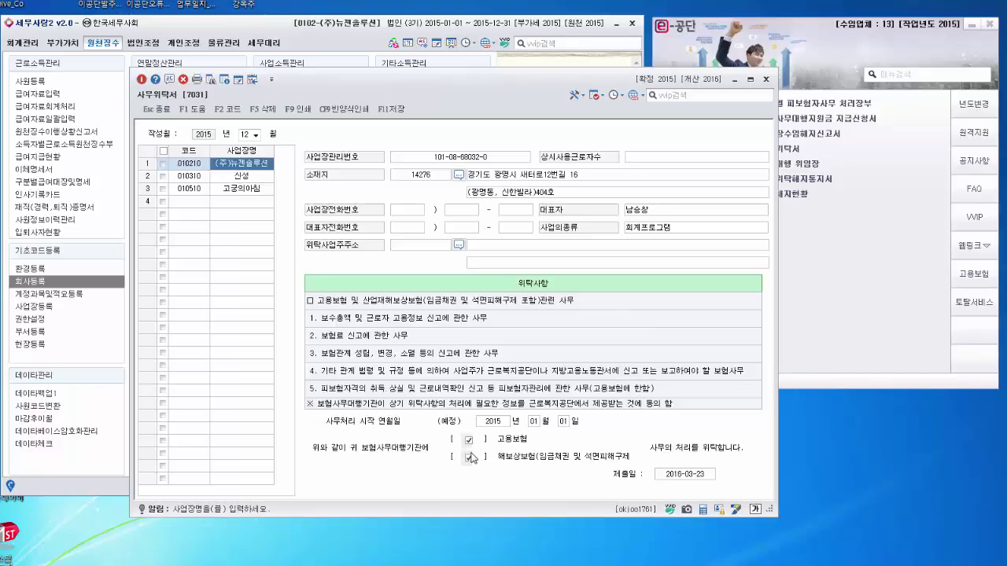
Step: Set the delegation form's 제출일 to 2015-12-15
click(689, 475)
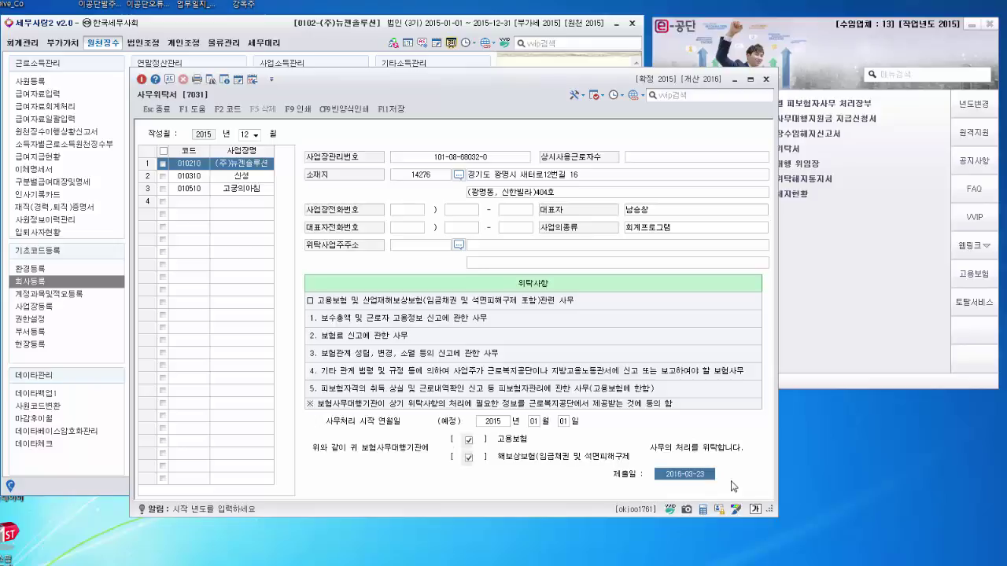
text(5-)
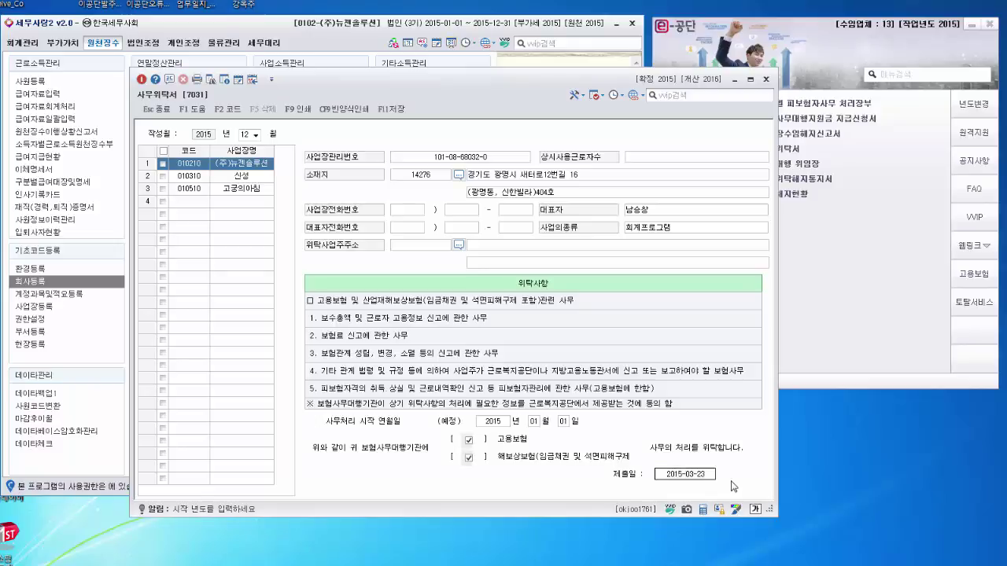
text(12-)
text(15)
key(Return)
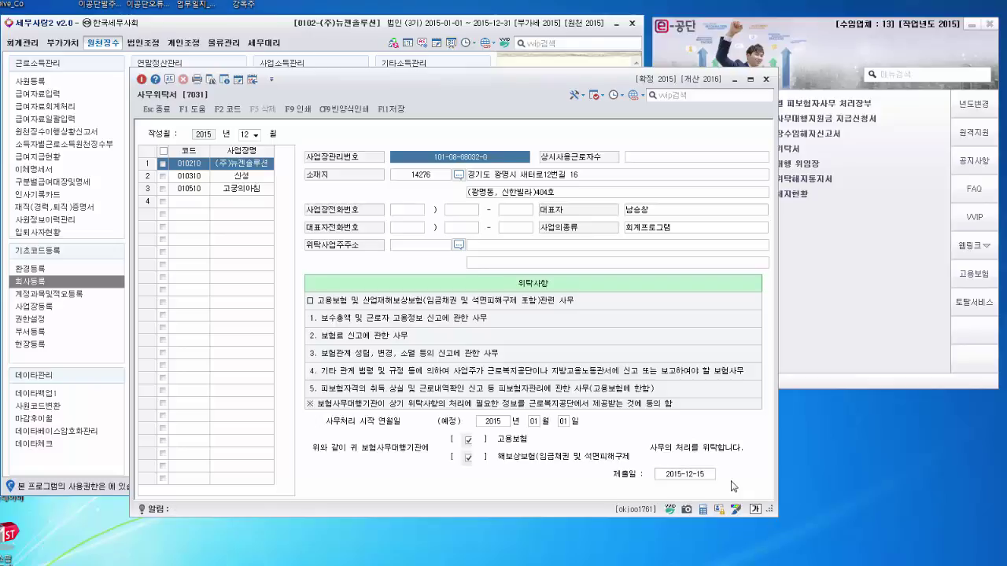
Step: Set the 사무처리 시작 연월일 to 2015-12-05 and save the delegation form
click(535, 423)
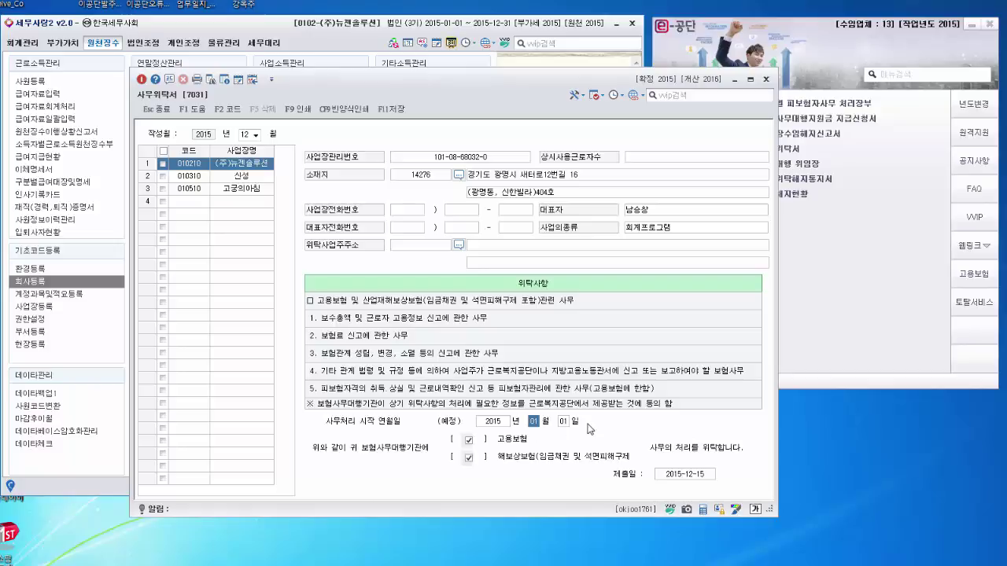
text(12)
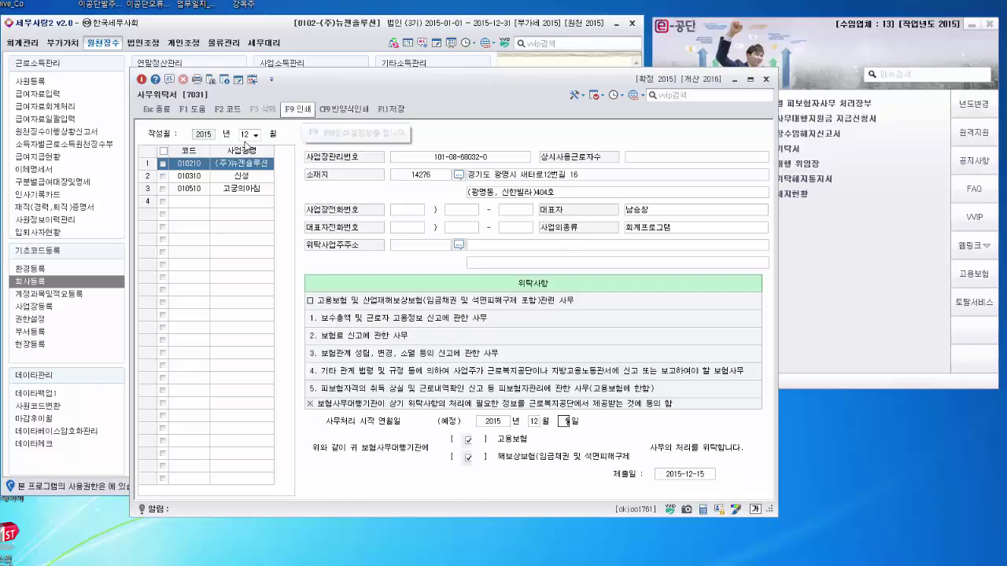
click(392, 111)
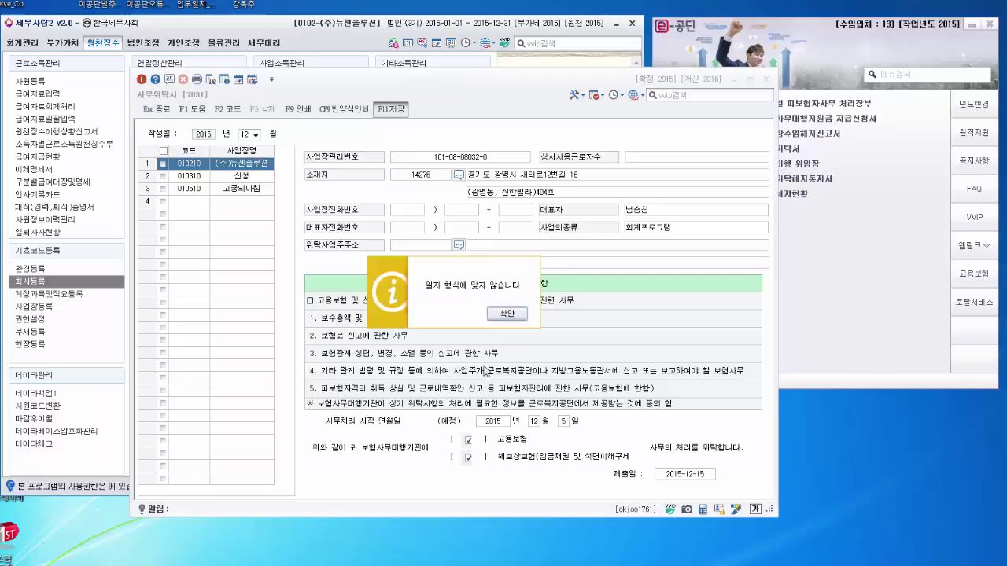
click(510, 317)
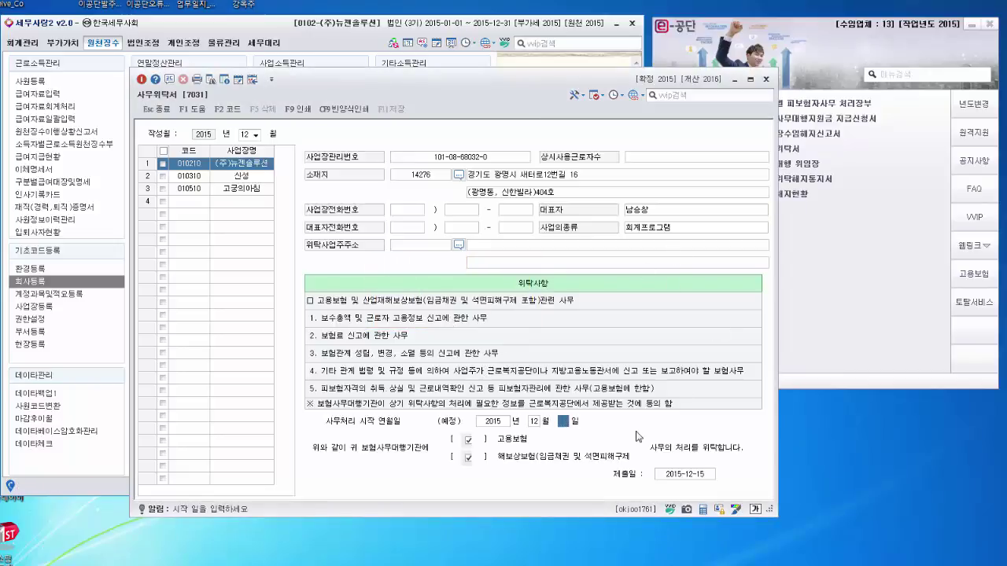
text(05)
key(Return)
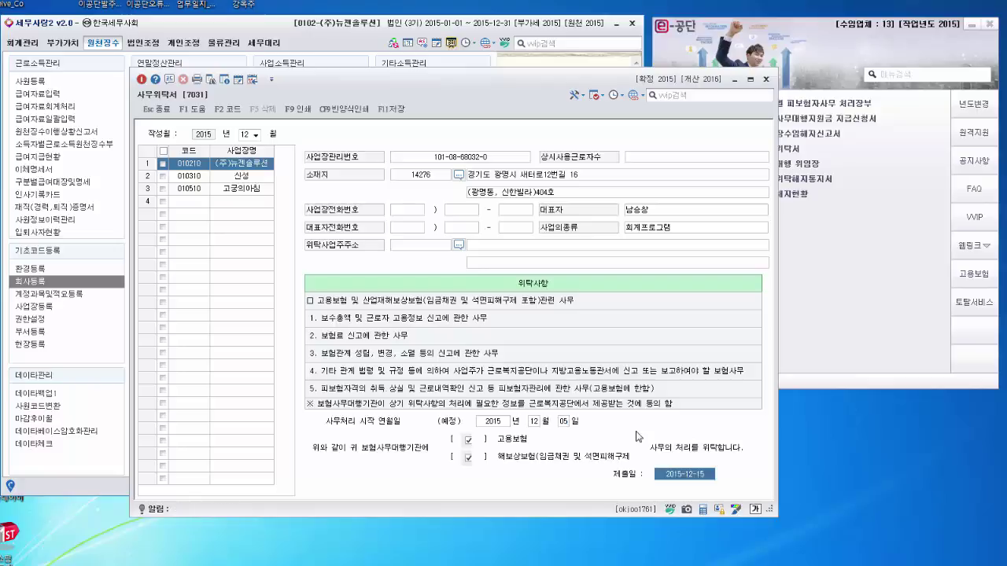
click(391, 109)
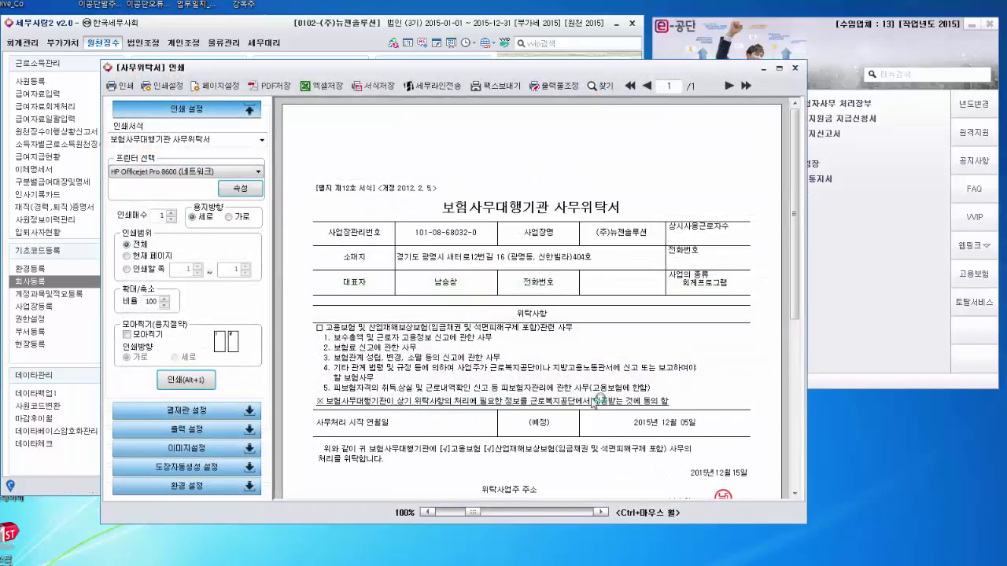
Step: Switch the automatic seal to a personal seal bearing the representative's name and preview it
scroll(747, 378, down, 4)
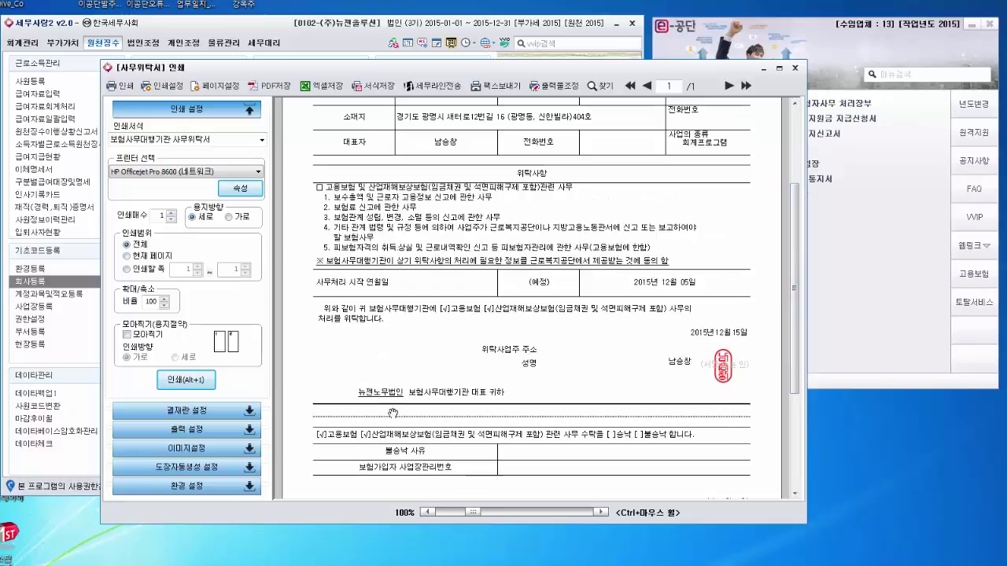
click(251, 472)
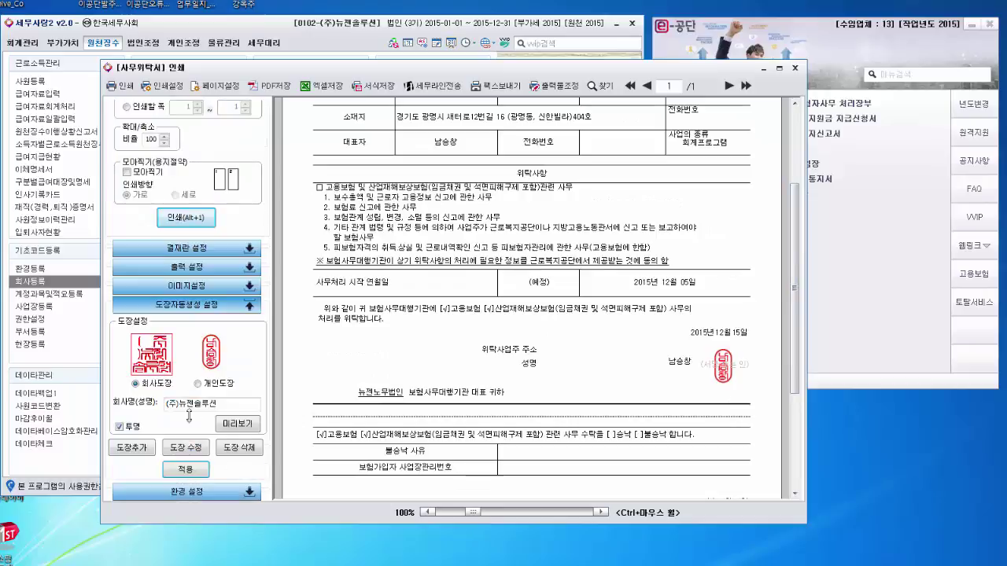
click(199, 384)
double_click(181, 408)
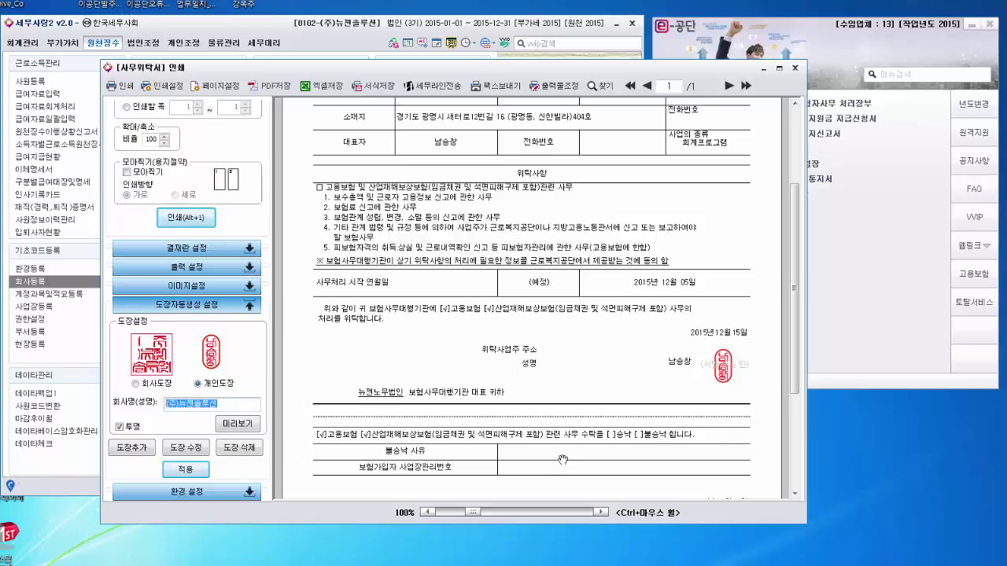
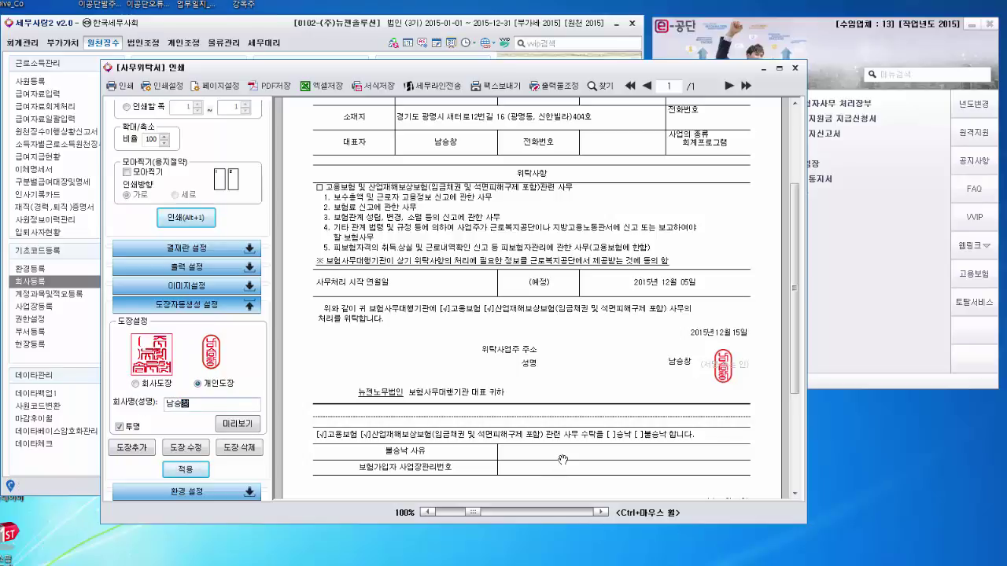
click(236, 421)
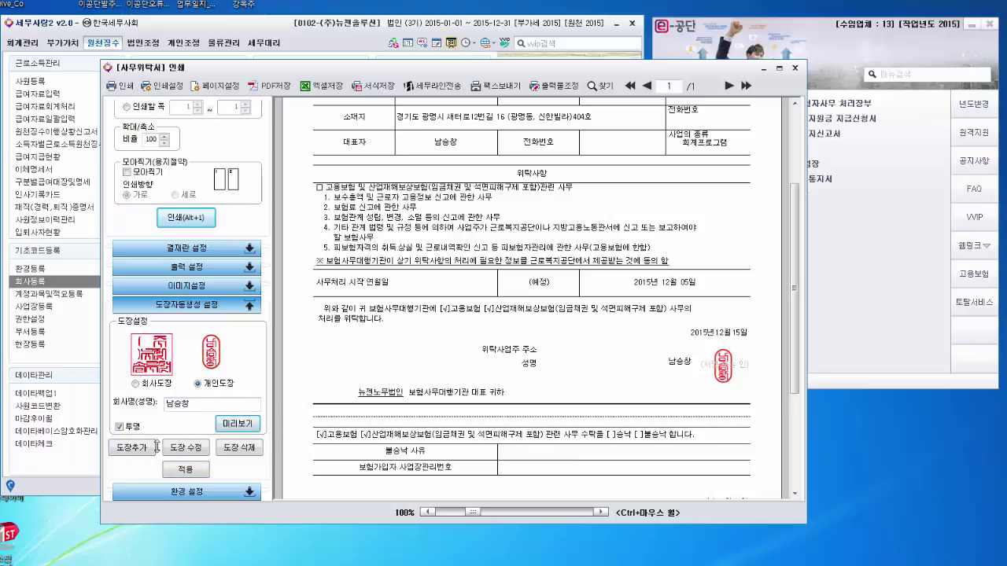
Step: Add the generated seal to the document, then delete the trial seal again
click(125, 448)
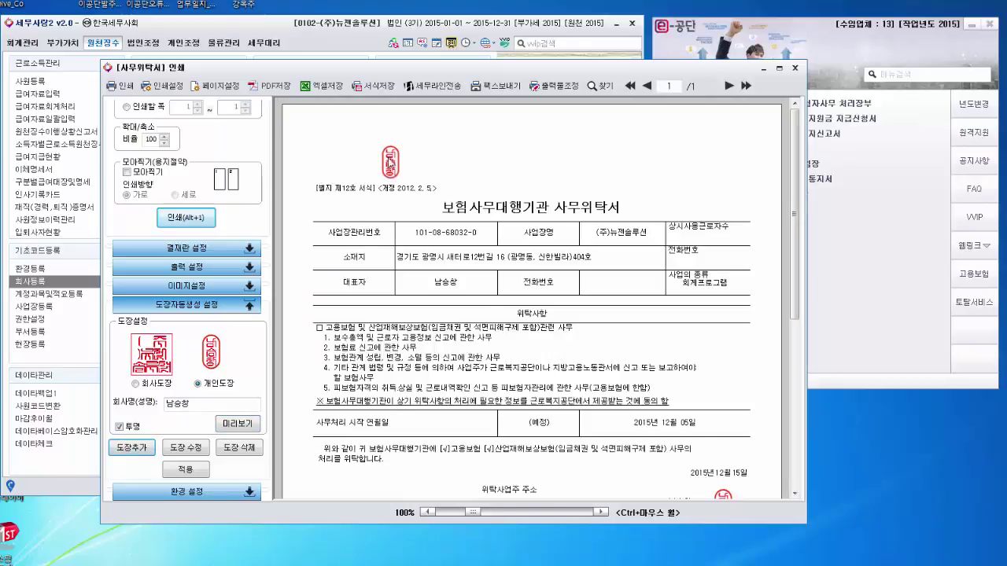
right_click(389, 163)
click(599, 142)
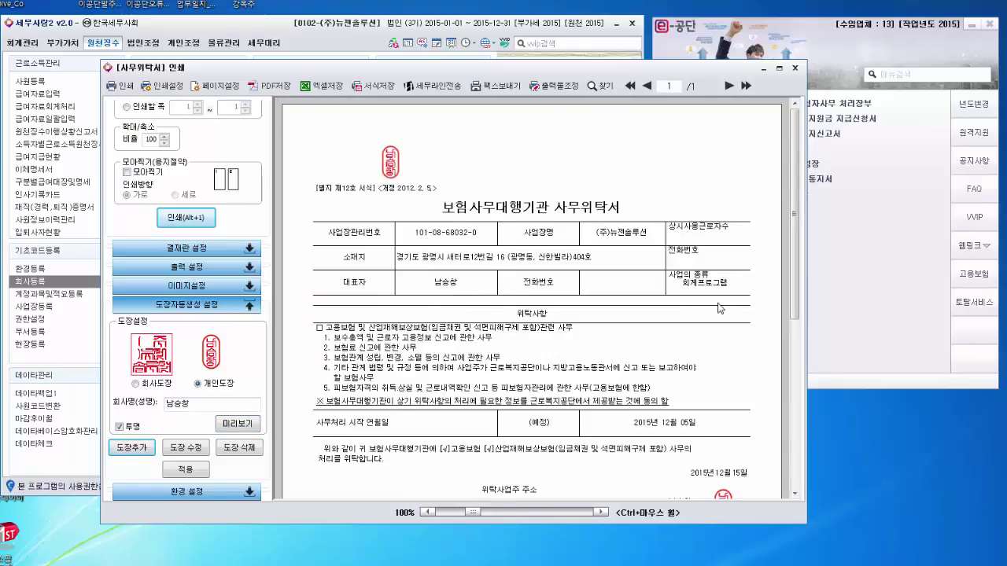
scroll(775, 291, down, 6)
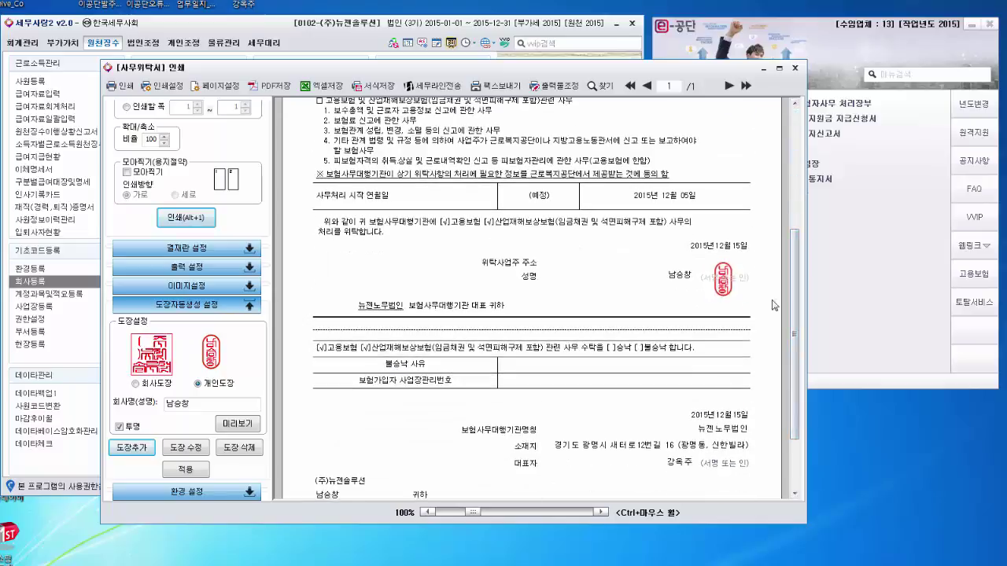
scroll(793, 326, up, 5)
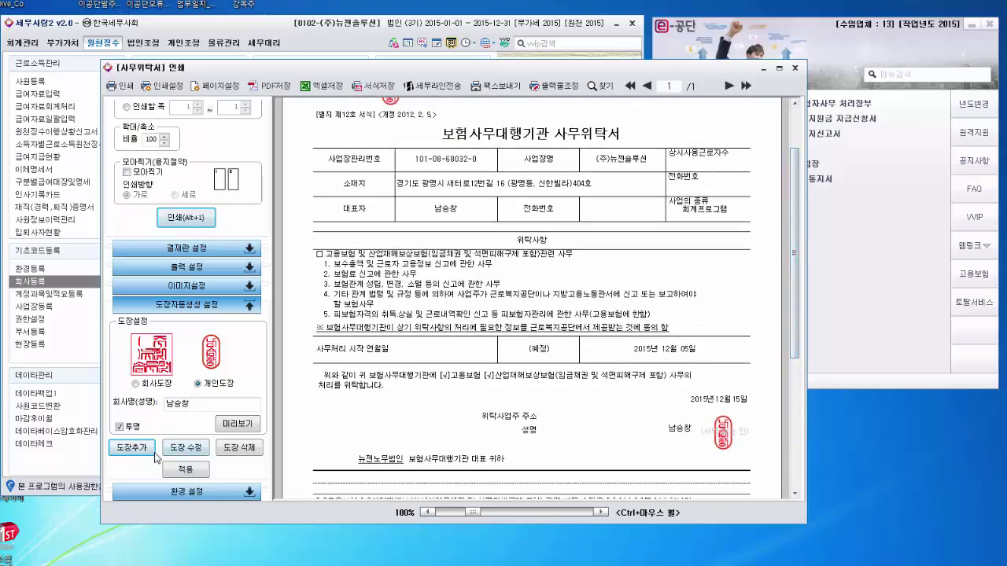
click(250, 451)
scroll(766, 413, down, 6)
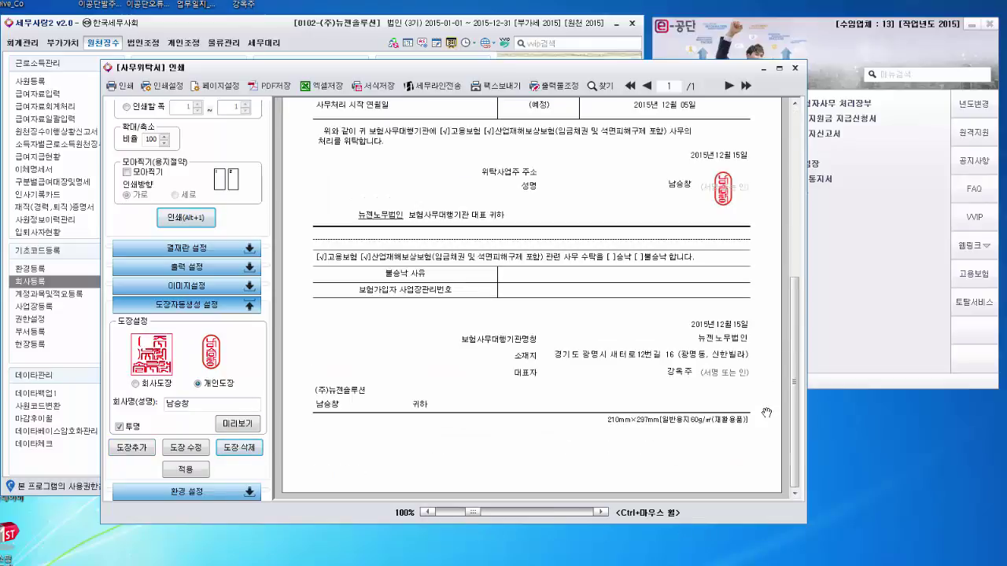
scroll(766, 413, up, 3)
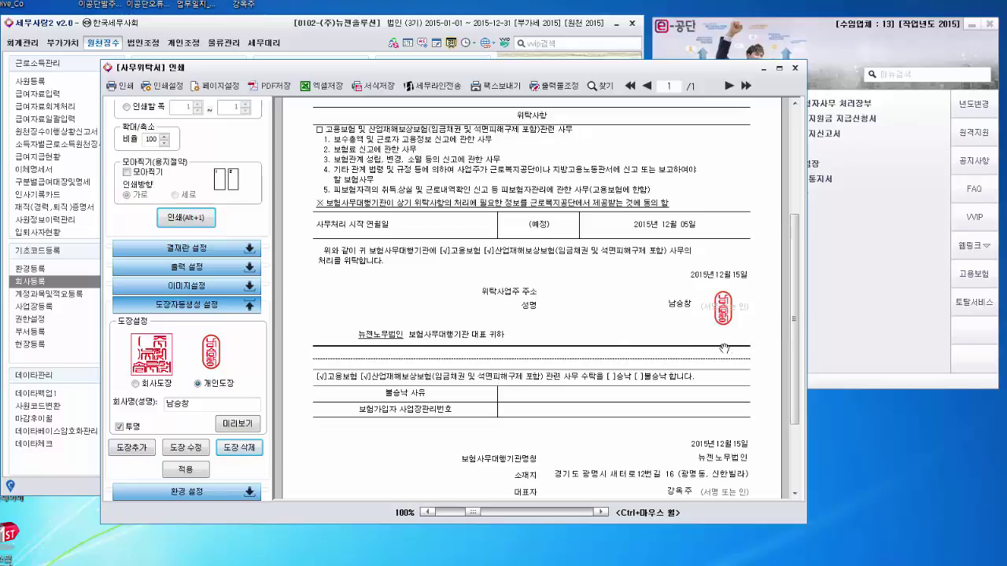
Step: Scroll through the 사무위탁서 preview to check it, then close the preview
drag(794, 330, 795, 248)
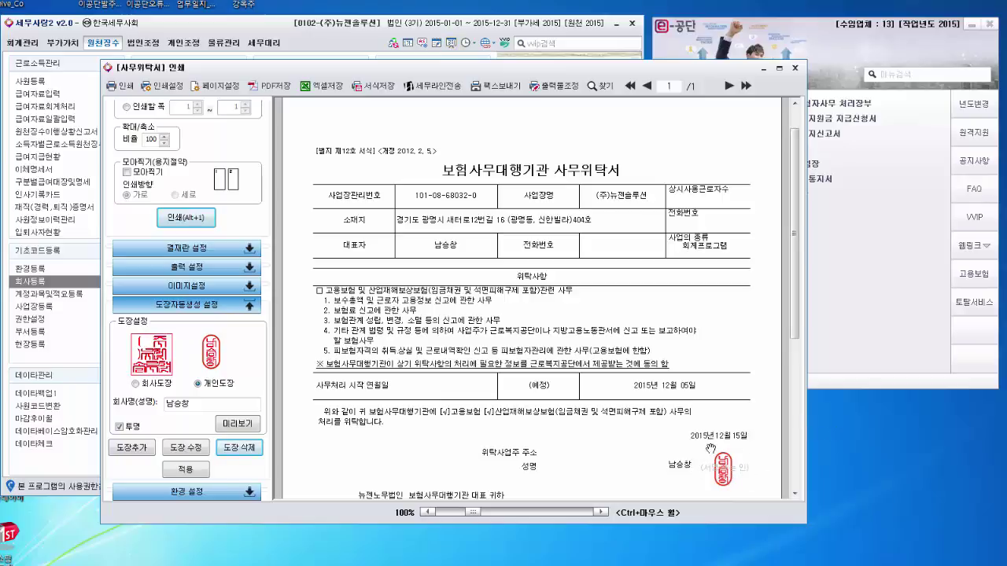
drag(794, 321, 795, 376)
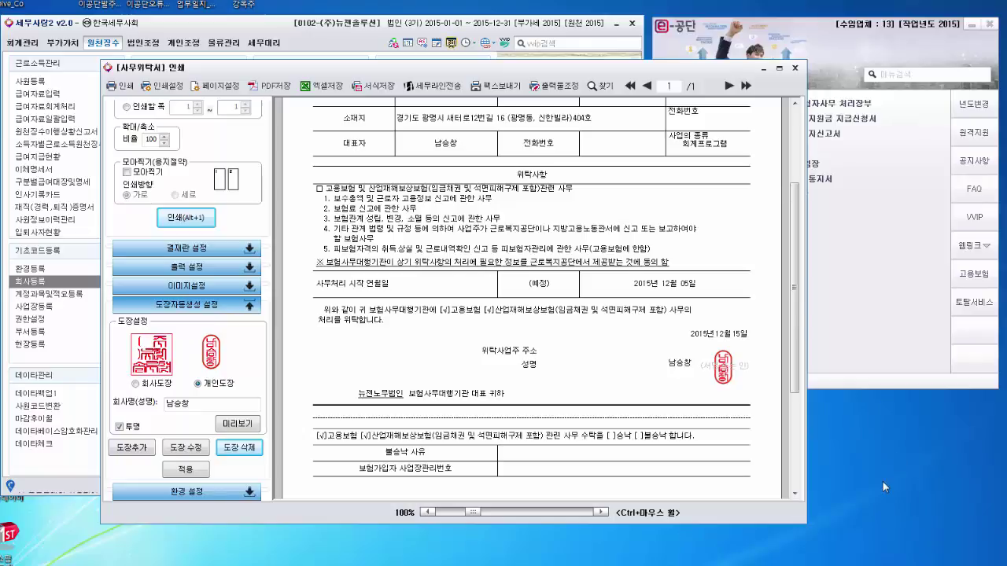
click(794, 69)
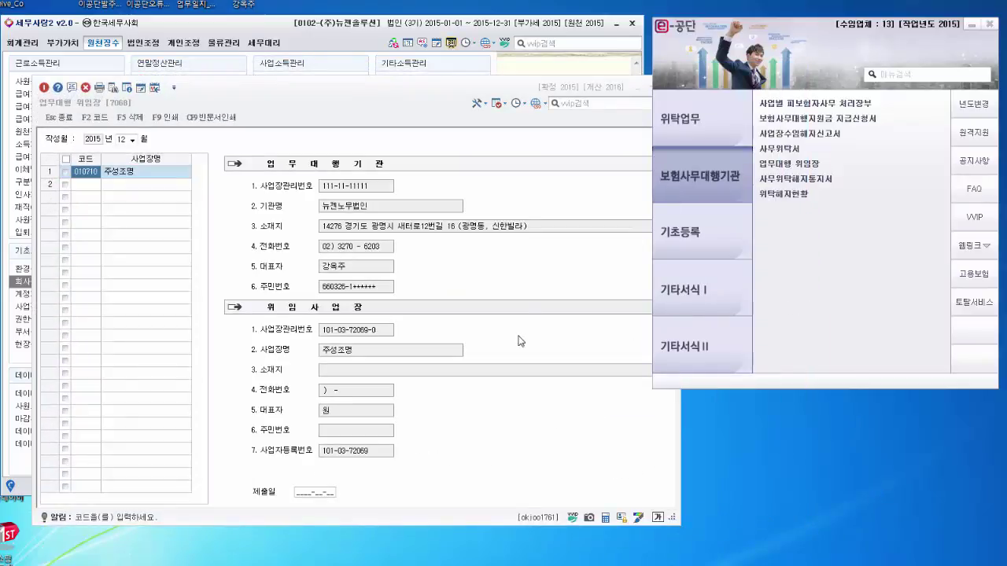
click(533, 286)
drag(441, 100, 393, 83)
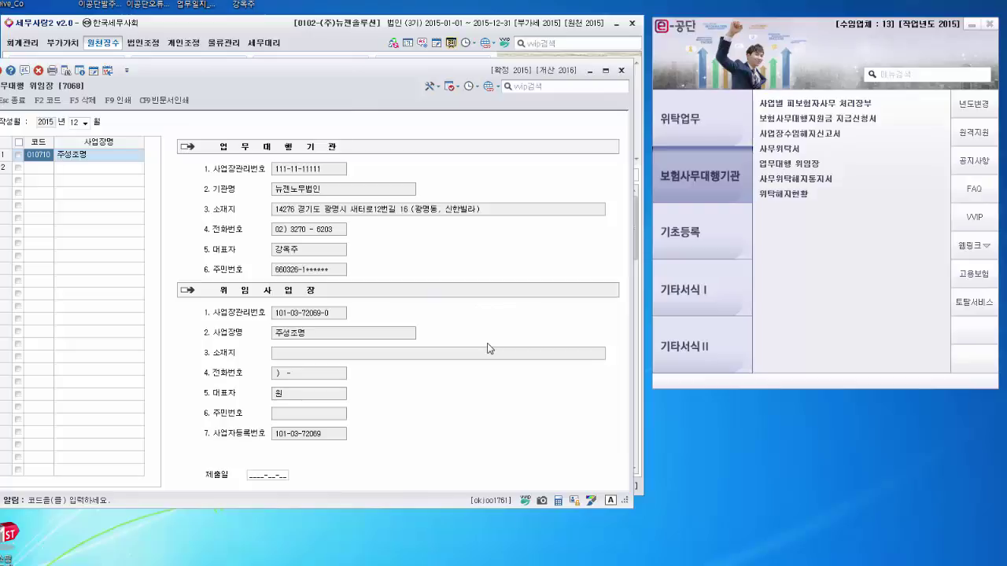
click(975, 192)
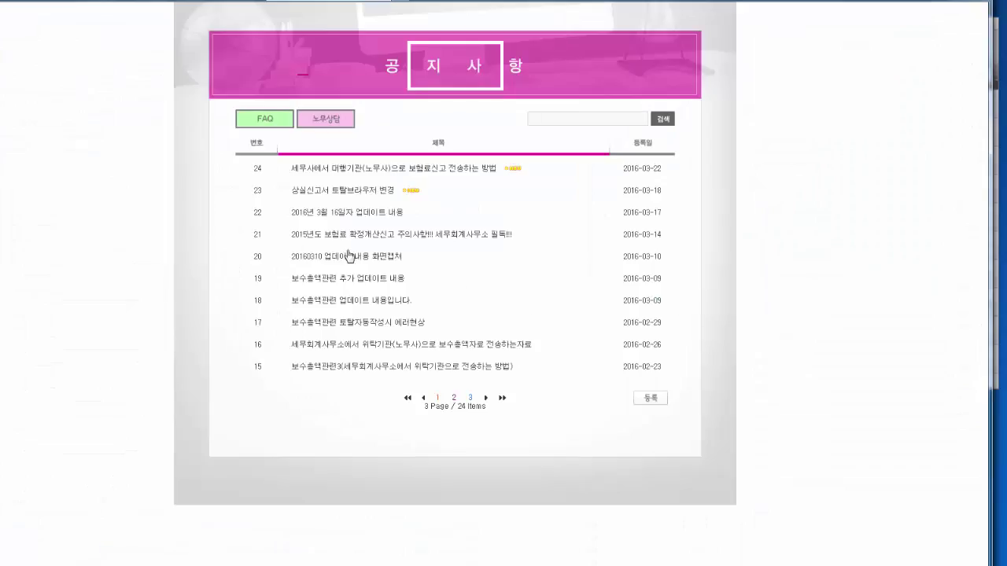
click(454, 398)
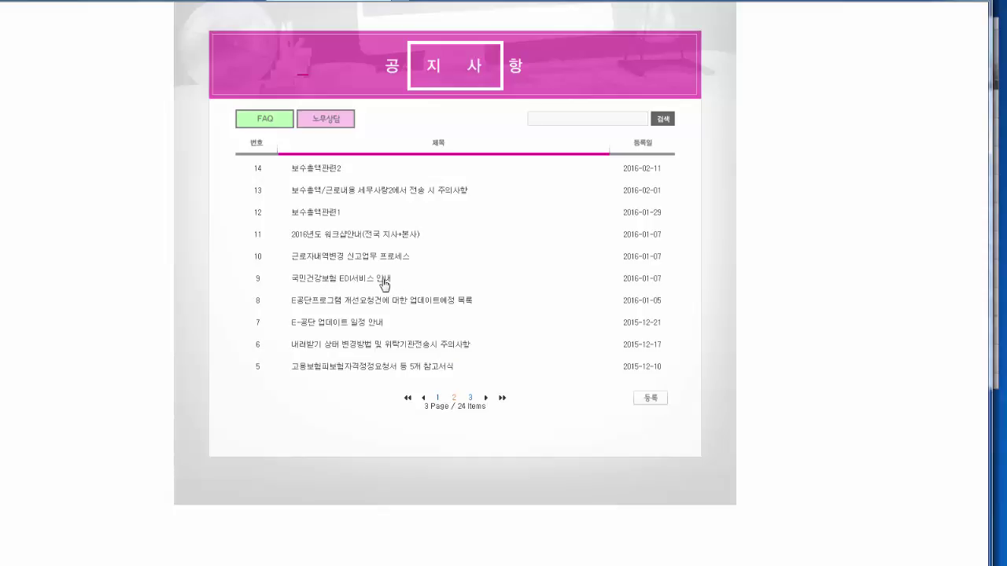
click(361, 284)
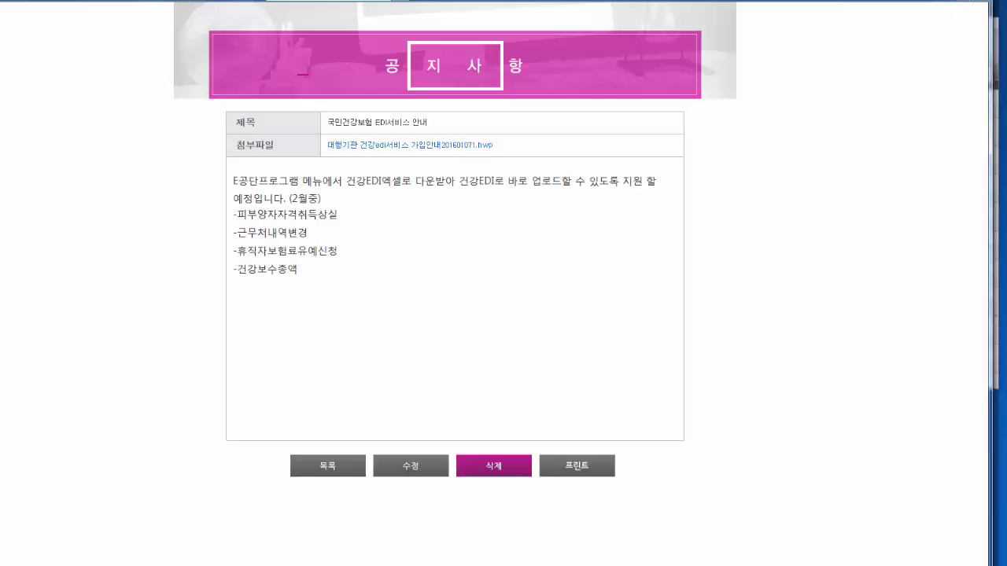
click(975, 2)
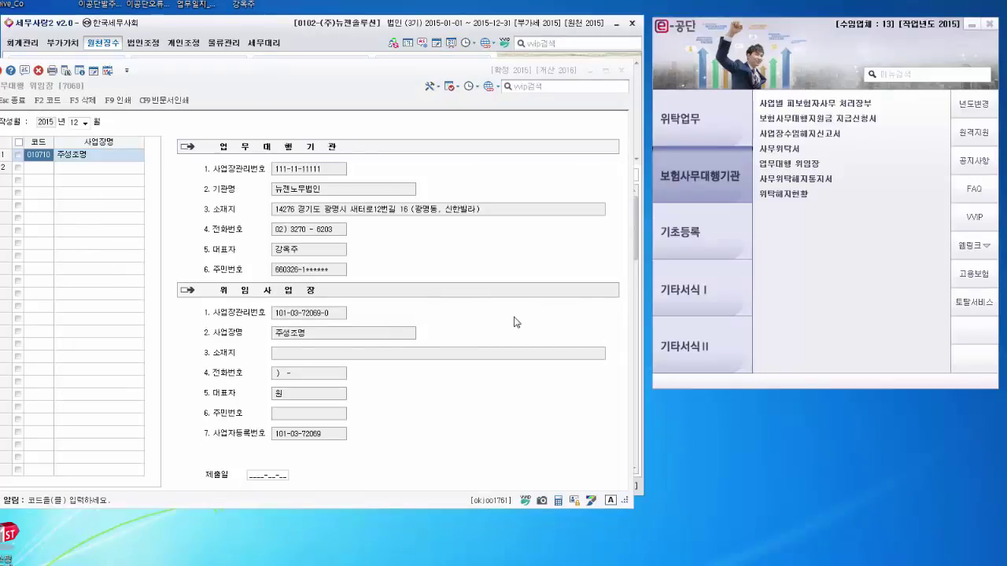
Step: Preview the 건강보험 EDI 업무대행 위임장 with F9, check the seal, and close it with Esc
key(F9)
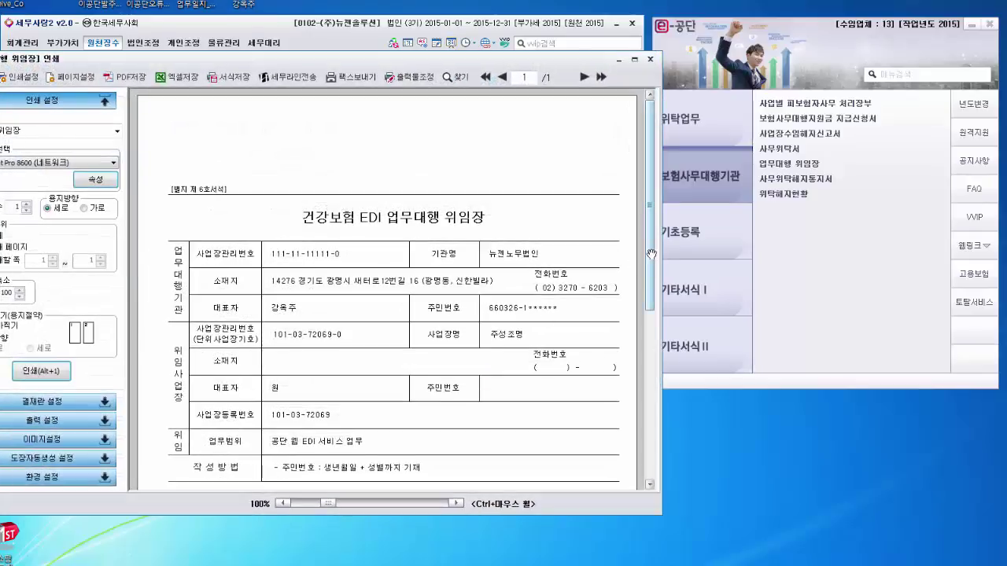
drag(651, 260, 654, 314)
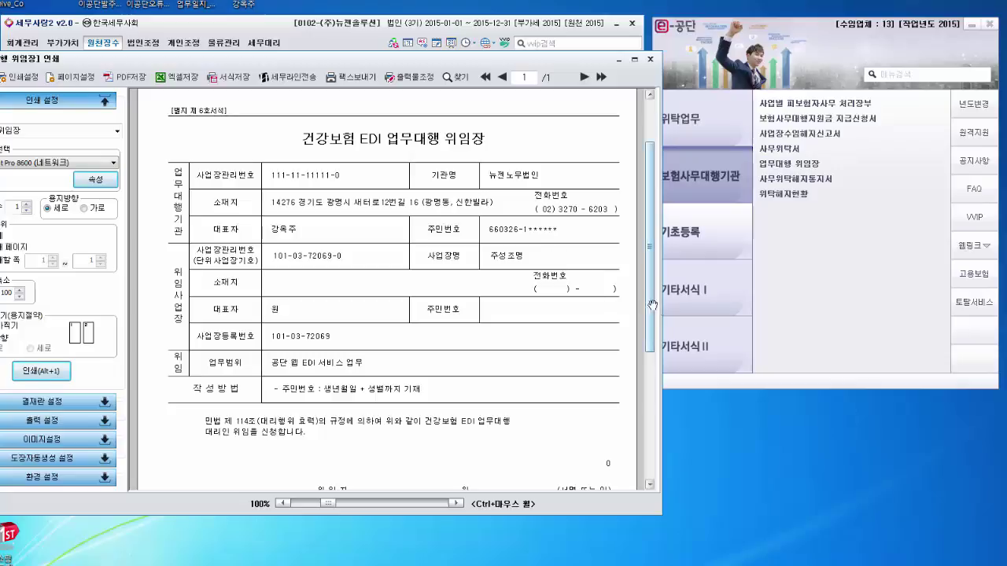
scroll(643, 361, down, 1)
scroll(643, 361, down, 2)
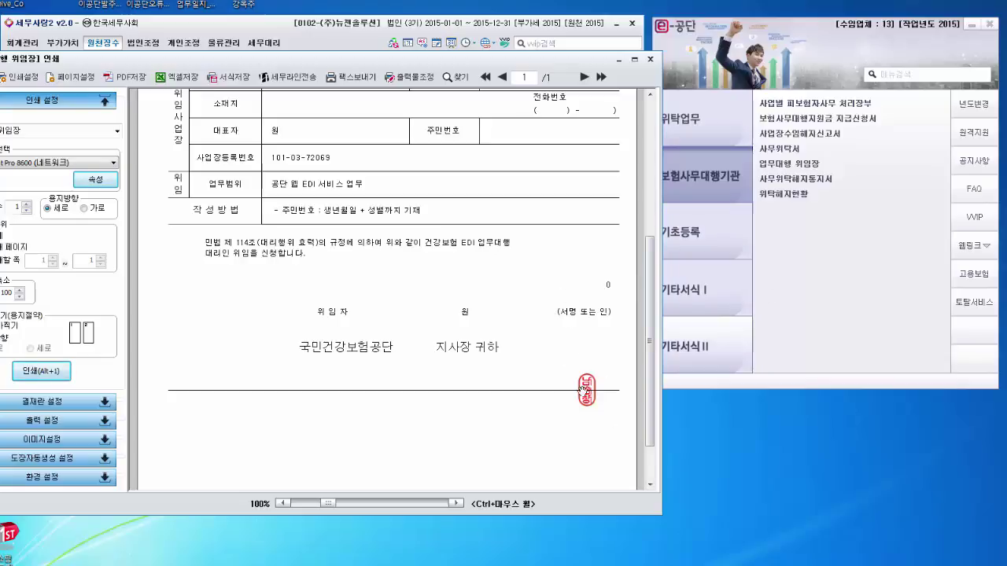
drag(585, 382, 586, 367)
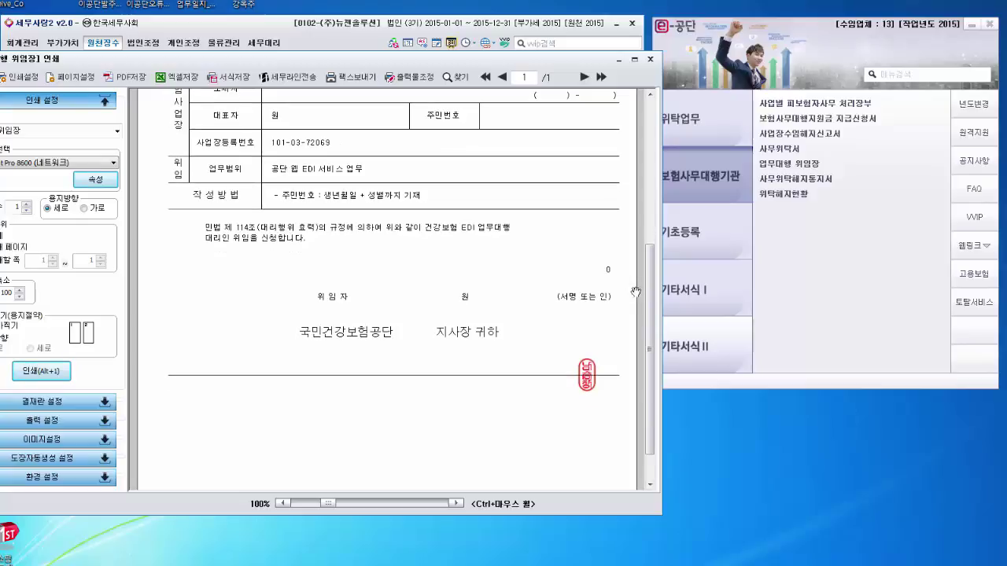
key(Escape)
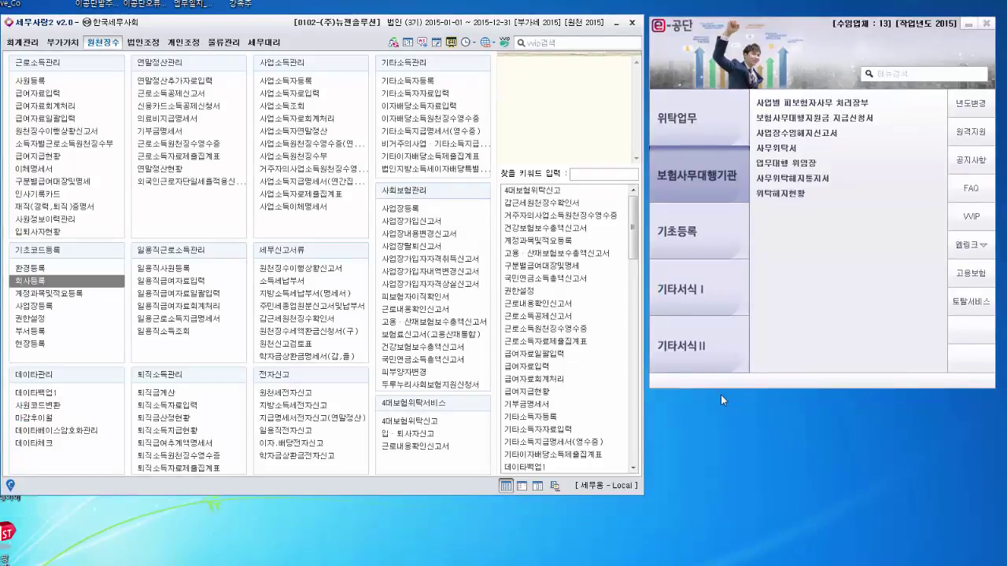
Step: Open the 사무위탁해지통지서 for month 12 and load (주)뉴젠솔루션's details via F2
click(820, 181)
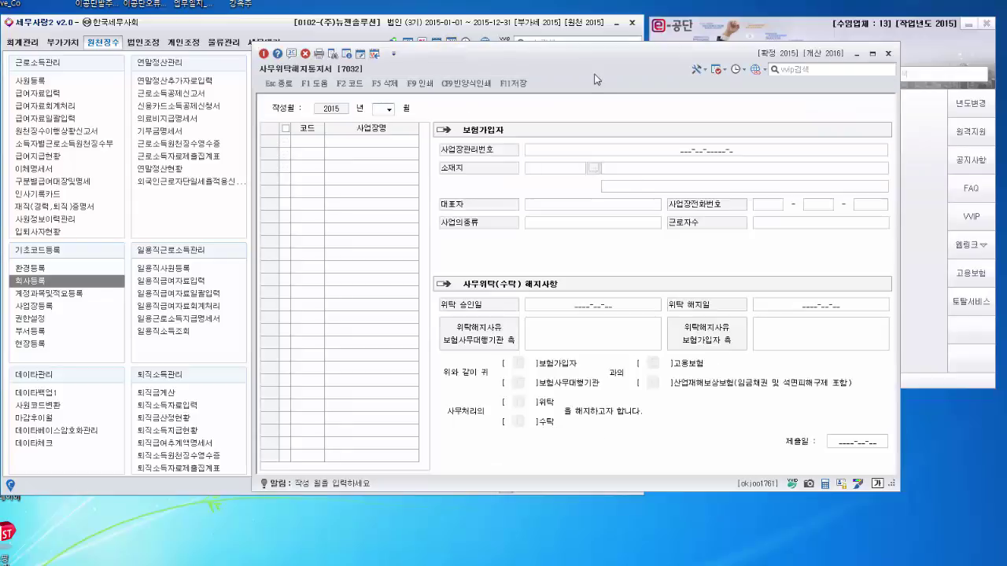
drag(595, 55, 375, 69)
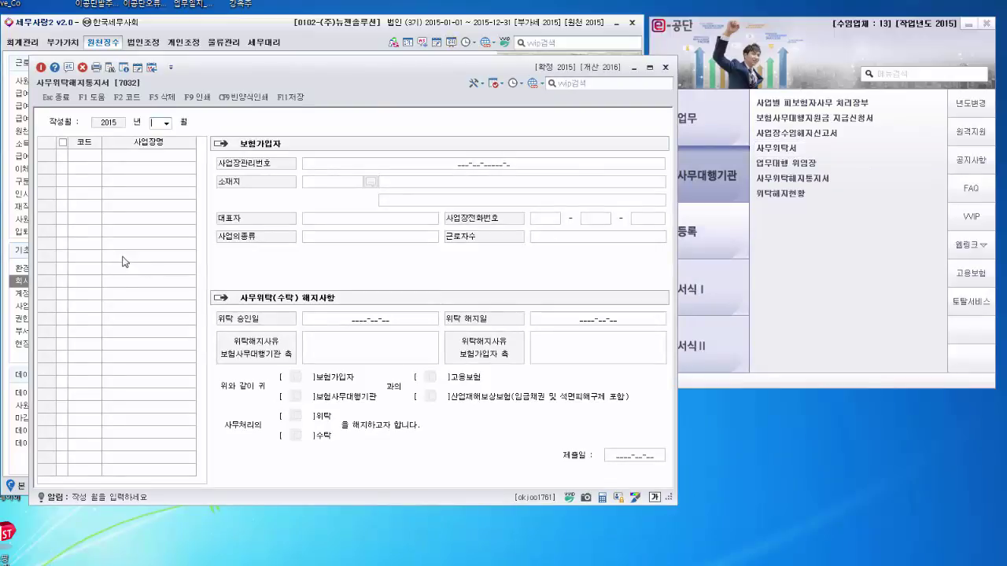
drag(367, 81, 332, 106)
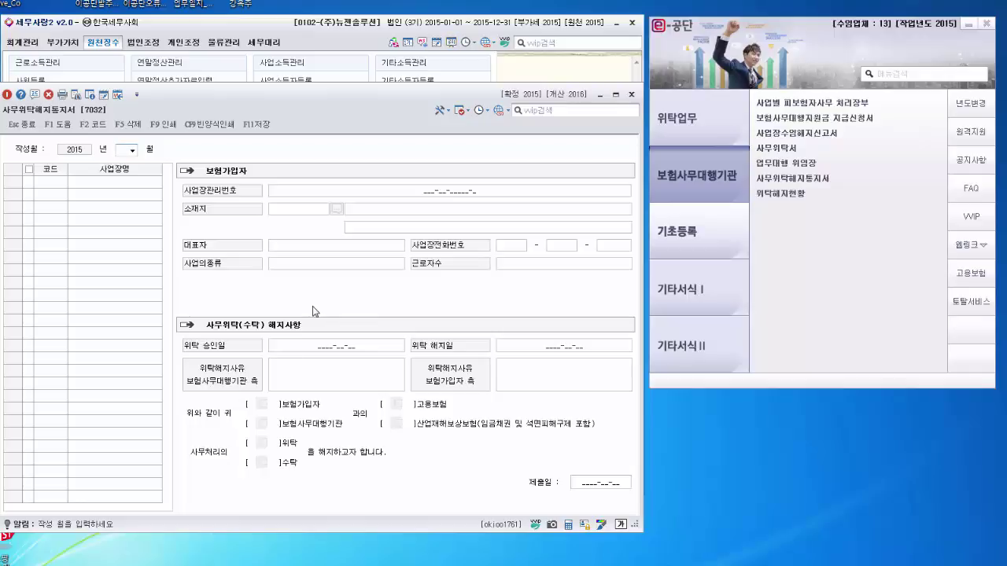
click(133, 151)
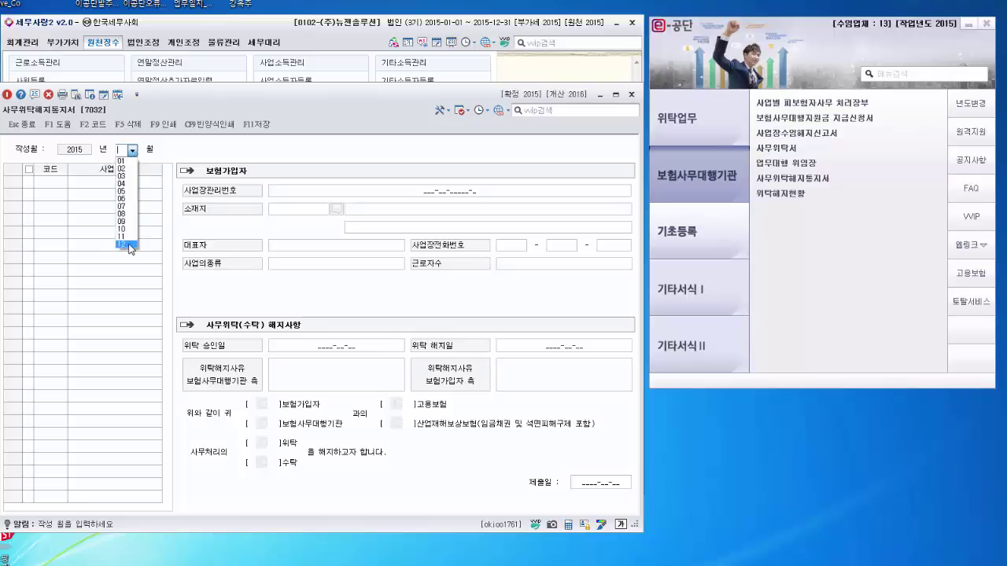
click(129, 246)
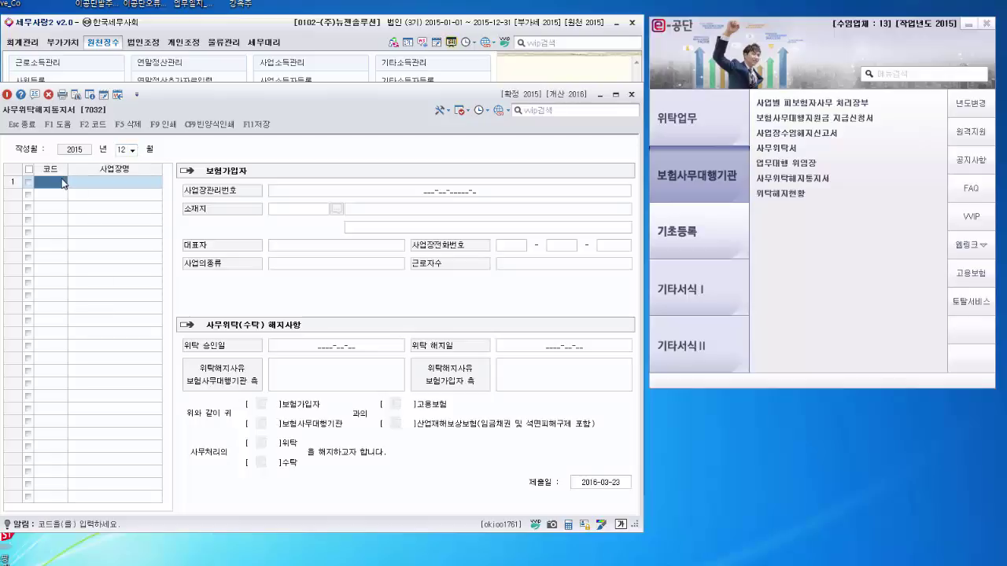
key(F2)
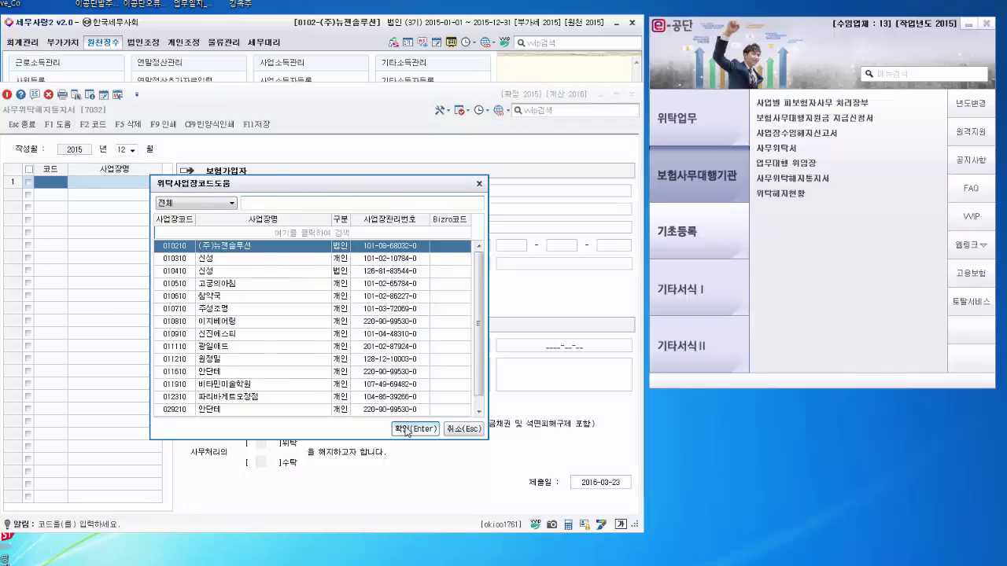
click(407, 430)
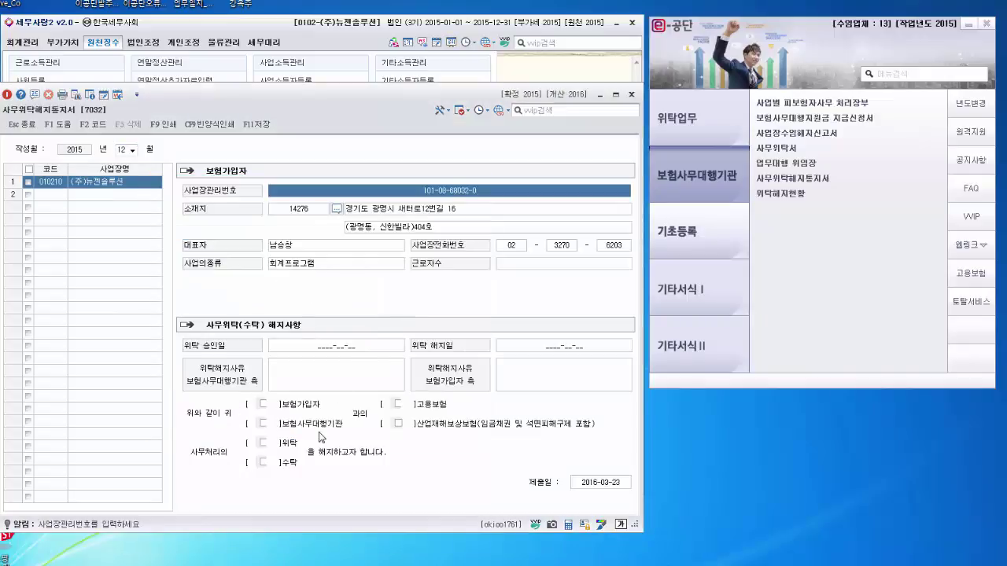
Step: Enter the termination reason 자체처리 and tick both 위탁 and 수탁
click(308, 373)
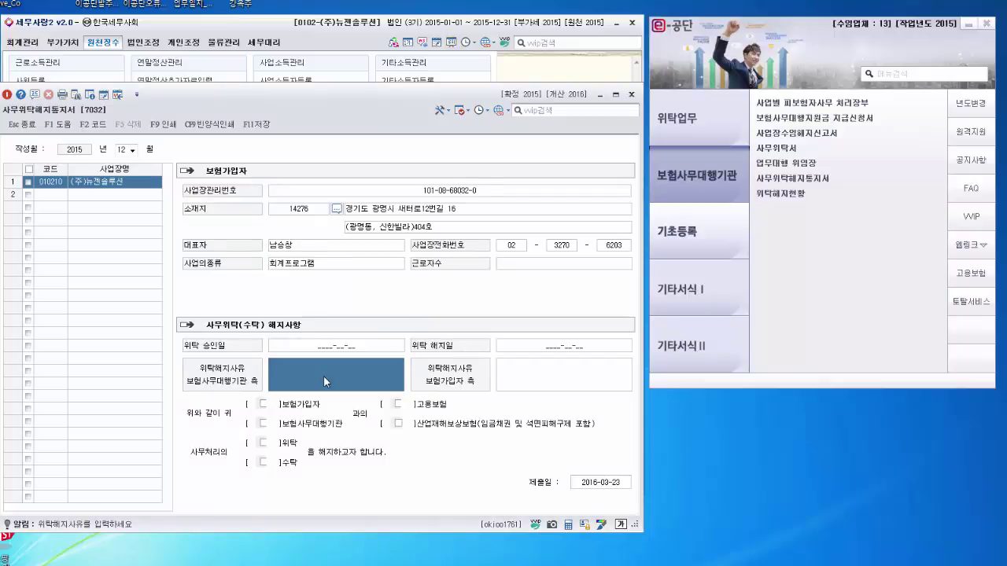
text(재체처)
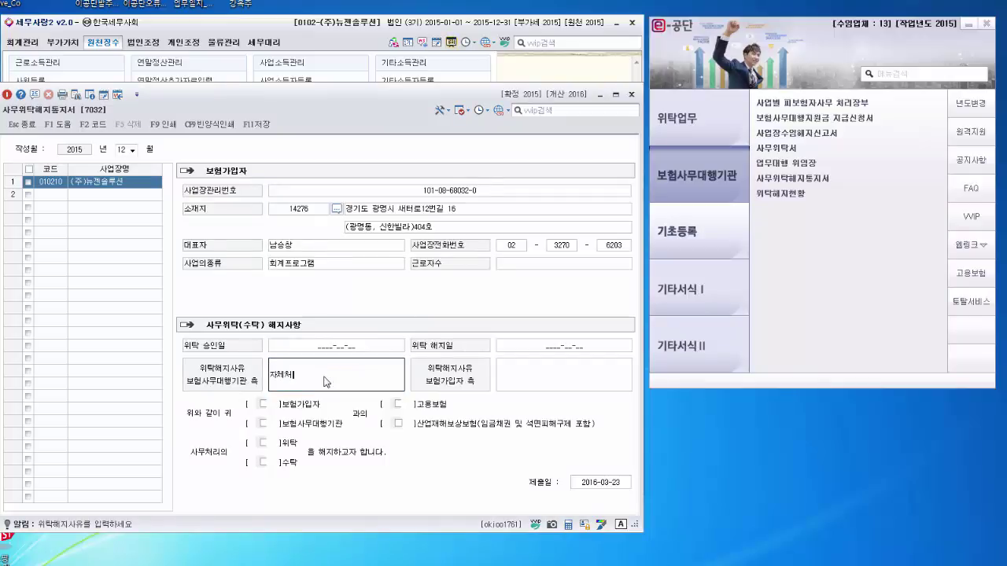
click(264, 443)
click(264, 462)
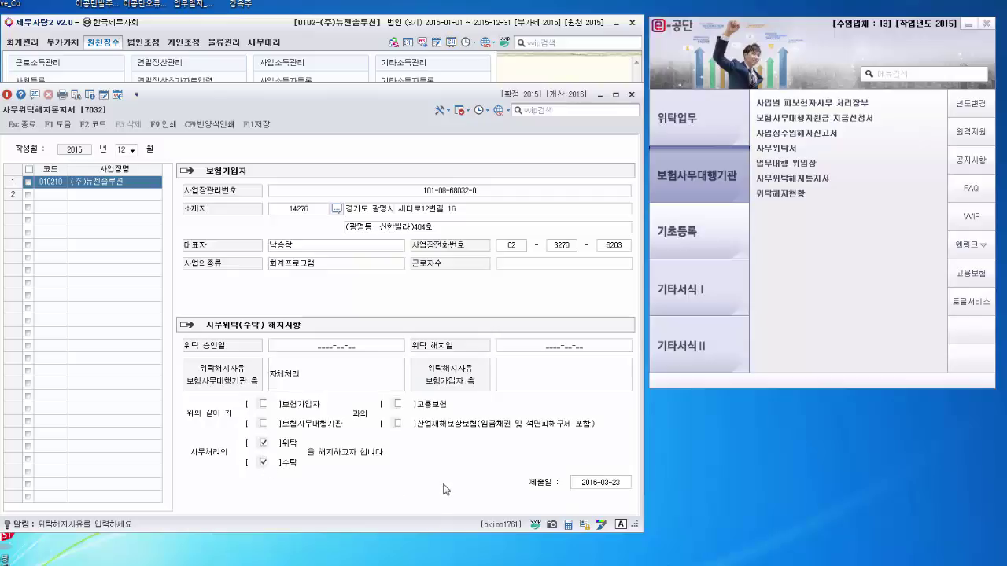
Step: Set 제출일 to 2015-12-15, save the notice with F11, and open its print preview
key(Return)
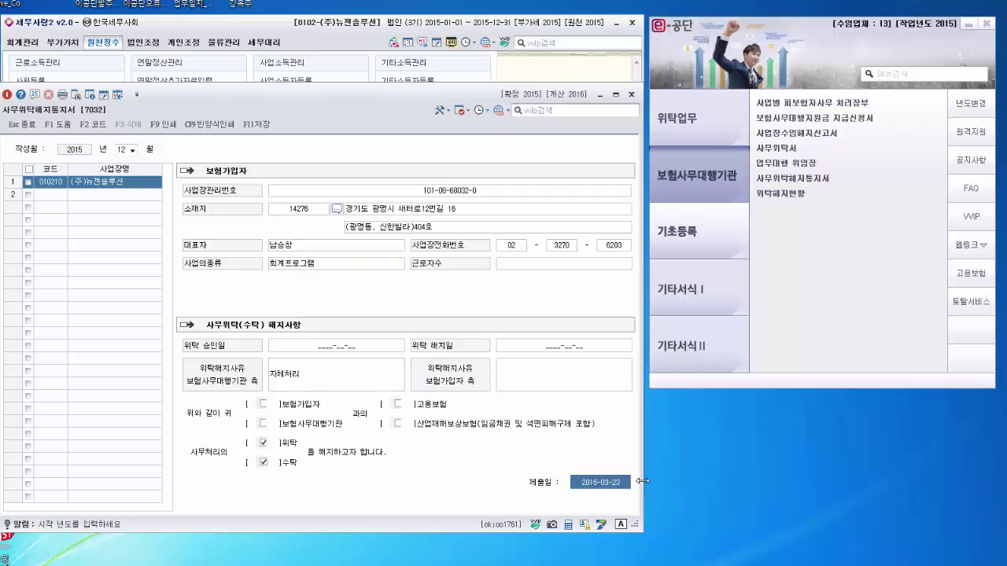
text(2015)
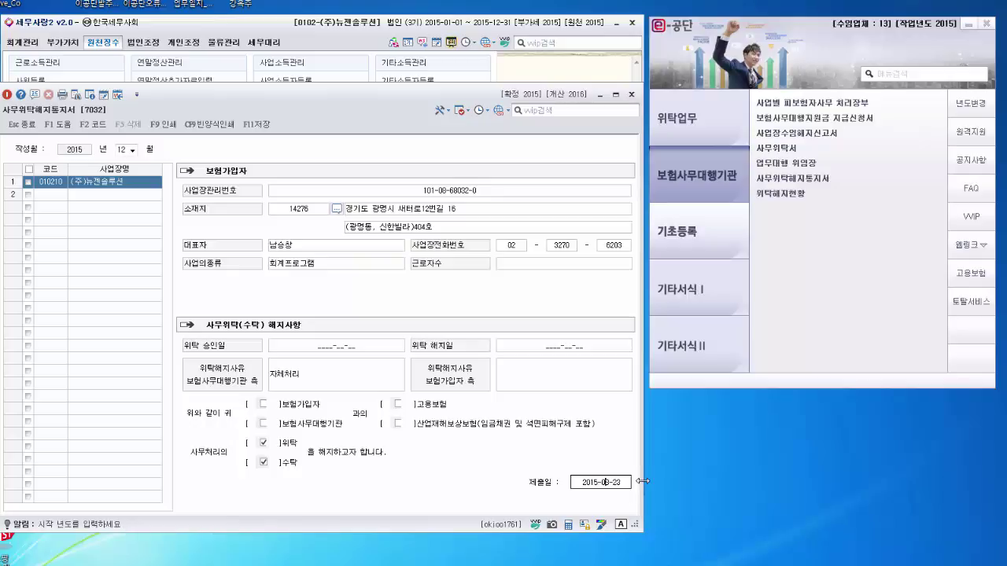
click(597, 485)
click(596, 484)
text(12-15)
key(Return)
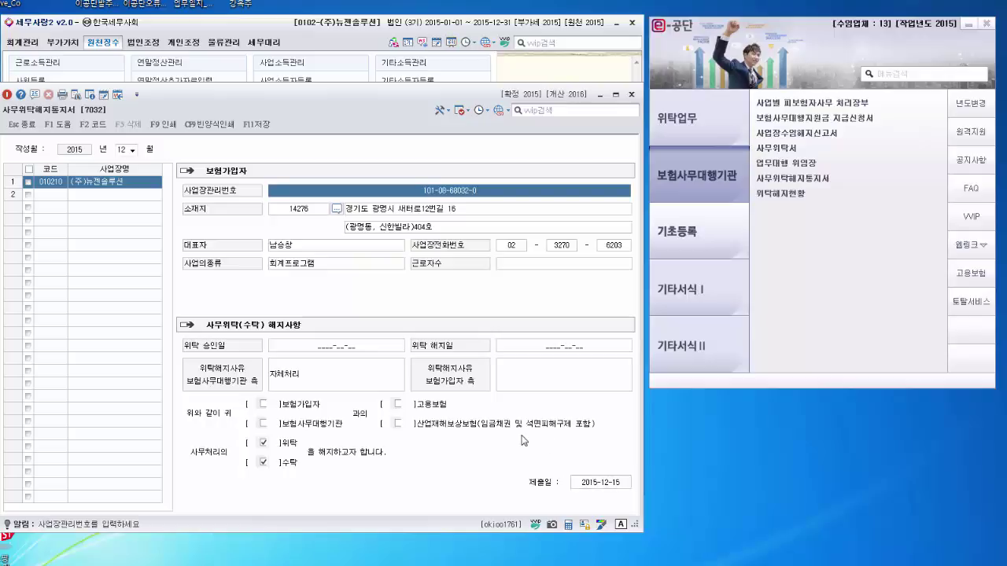
key(F11)
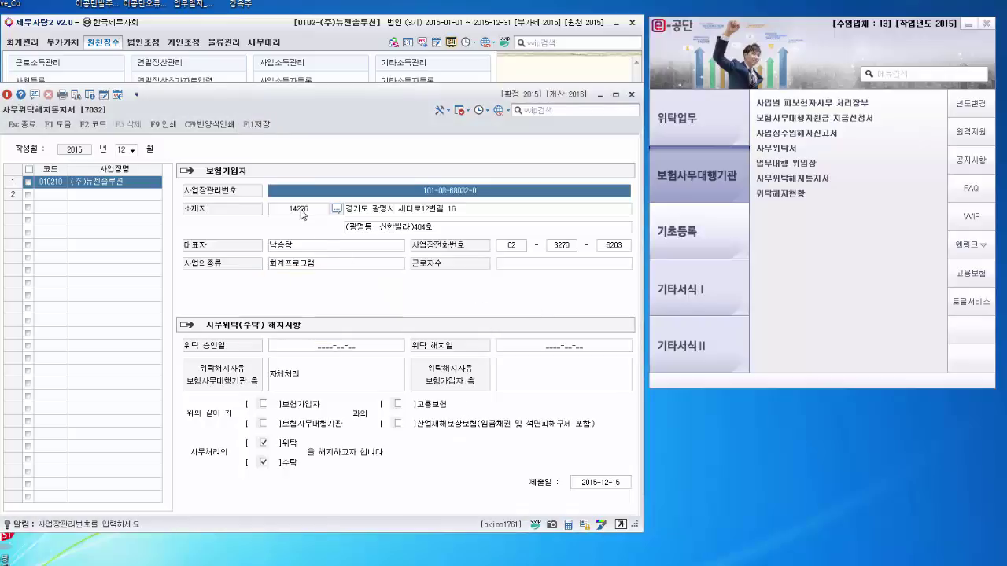
click(163, 124)
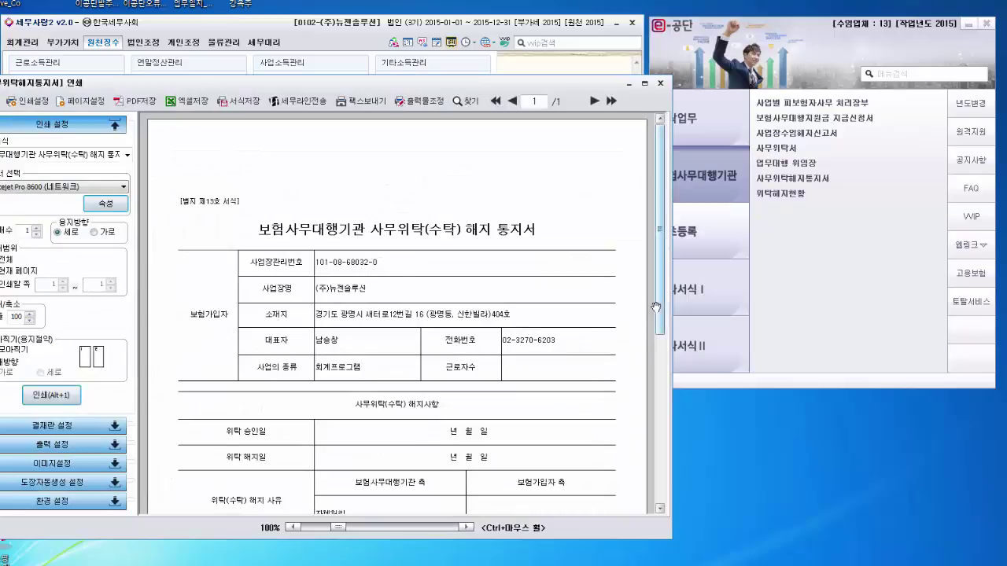
drag(658, 307, 644, 431)
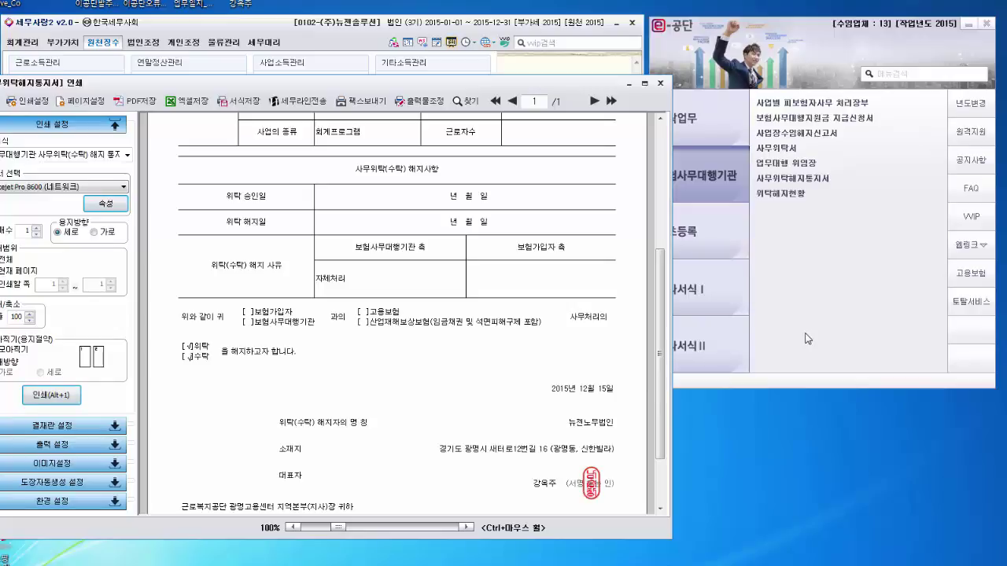
scroll(468, 414, up, 5)
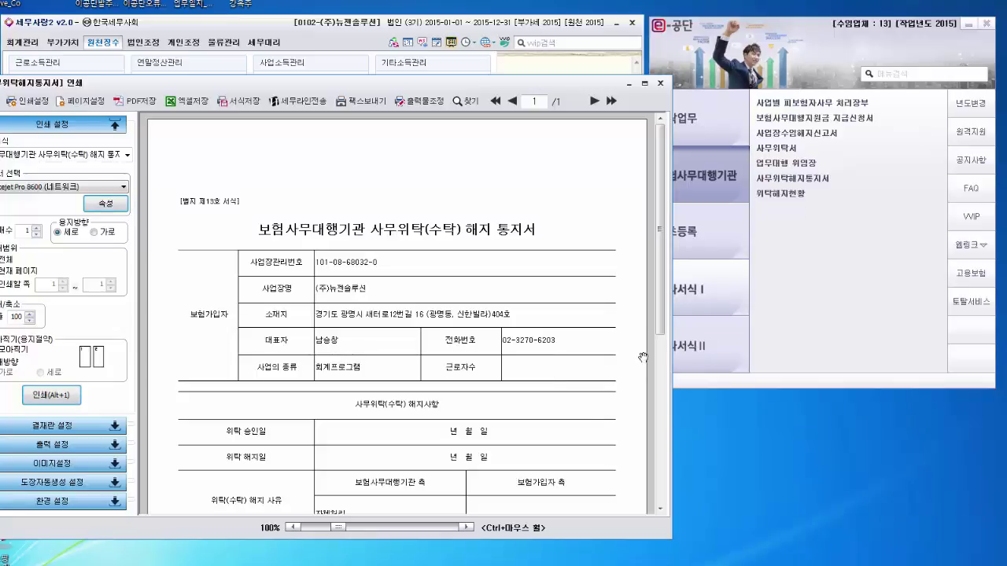
drag(654, 321, 655, 376)
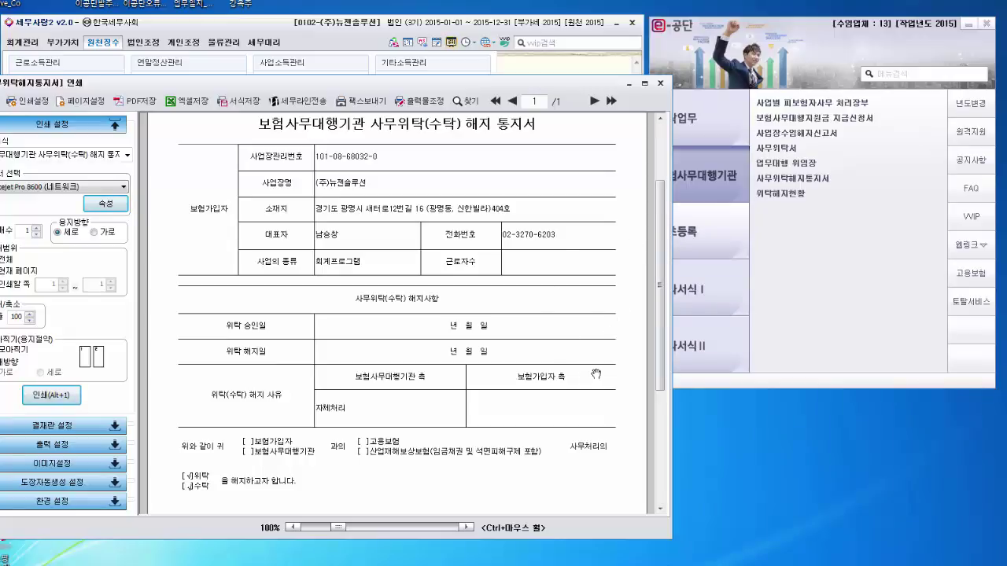
click(661, 85)
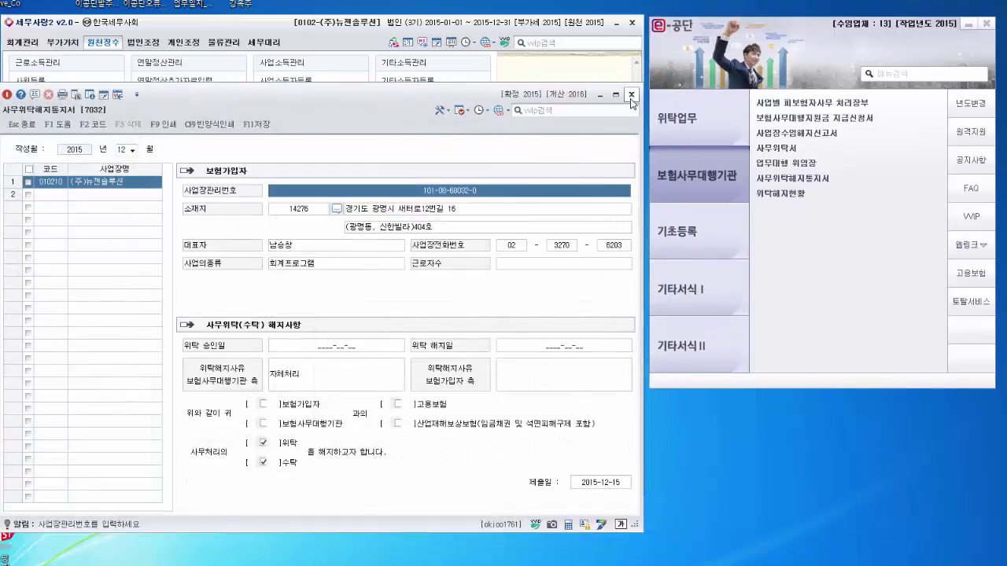
Step: Close the notice and set the 위탁해지현황 period to 2015-01-01 through 2015-12-31
click(631, 93)
click(781, 195)
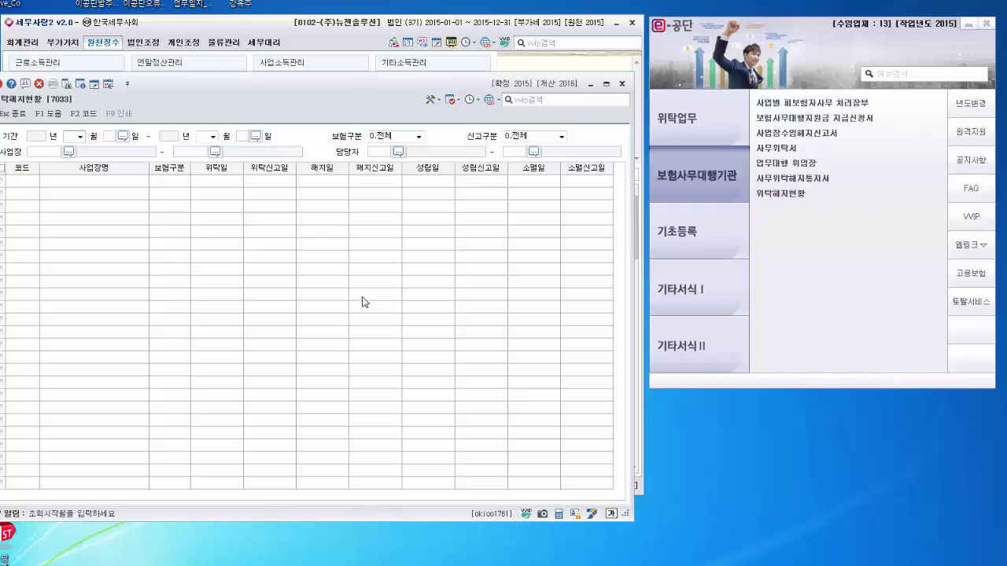
text(01)
key(Return)
text(12)
key(Return)
Step: Run the search for workplaces 010210–029211, dismiss the no-data message, and open 위탁사업장등록
key(Return)
key(Return)
key(Return)
key(Return)
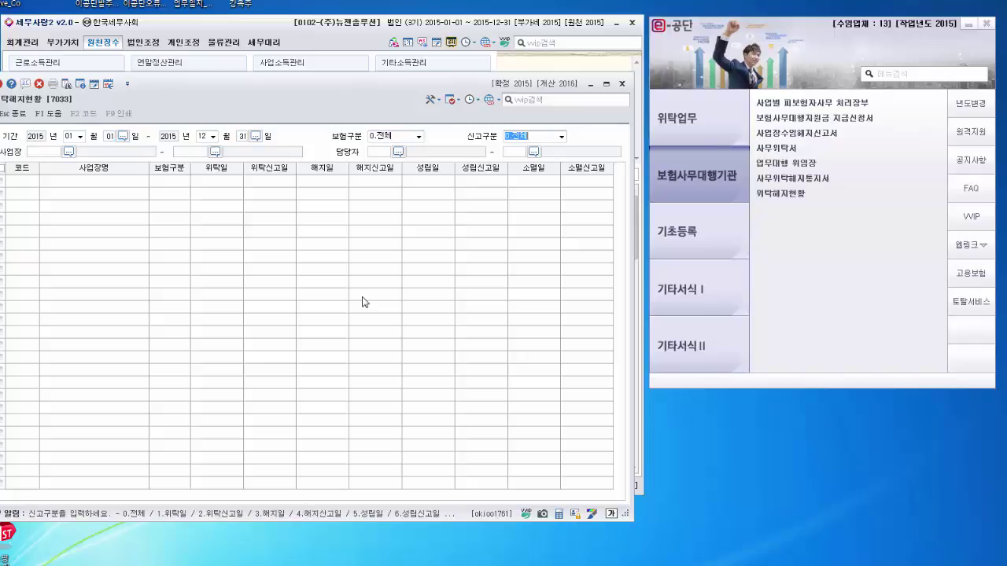
key(Return)
key(Return)
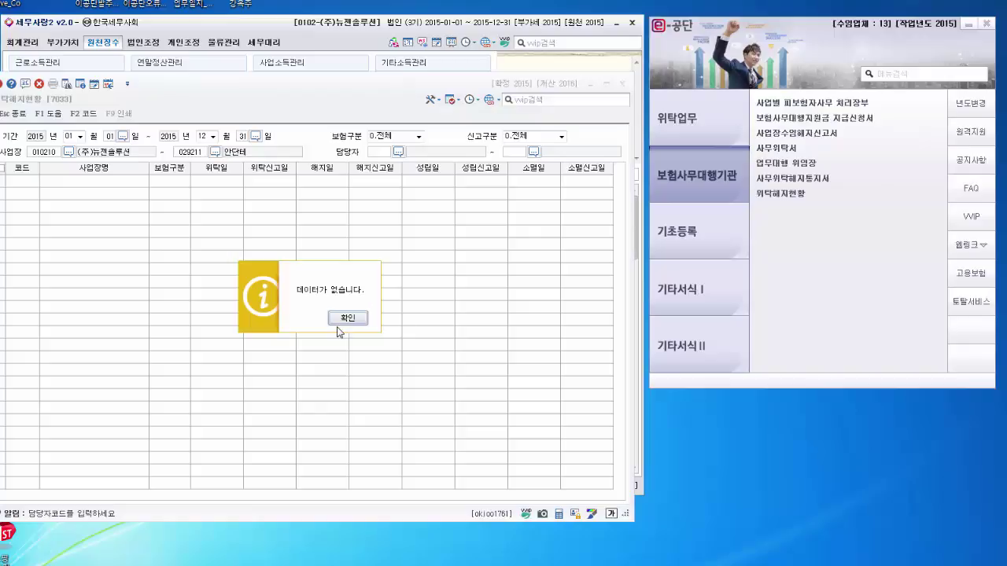
click(355, 319)
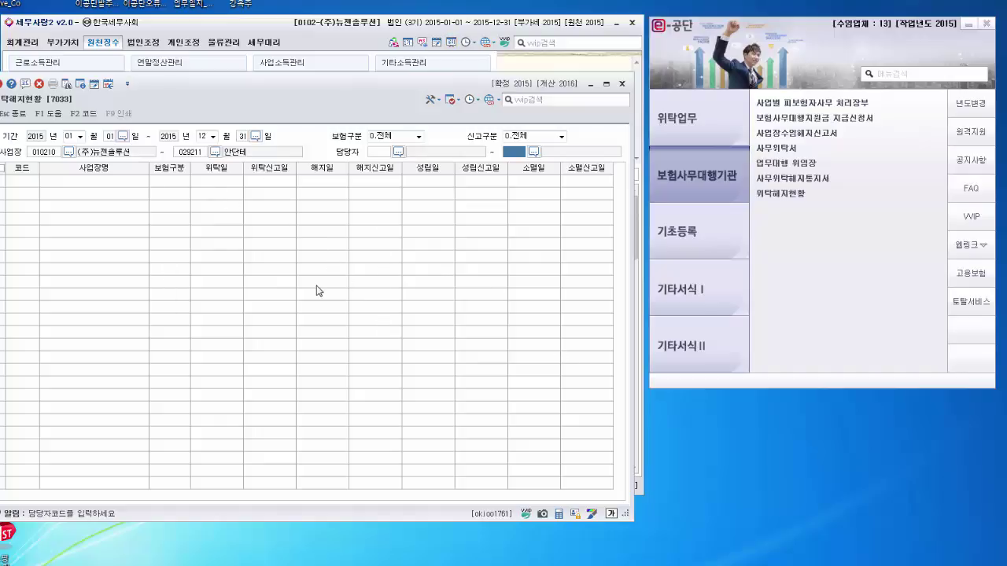
click(703, 228)
click(780, 105)
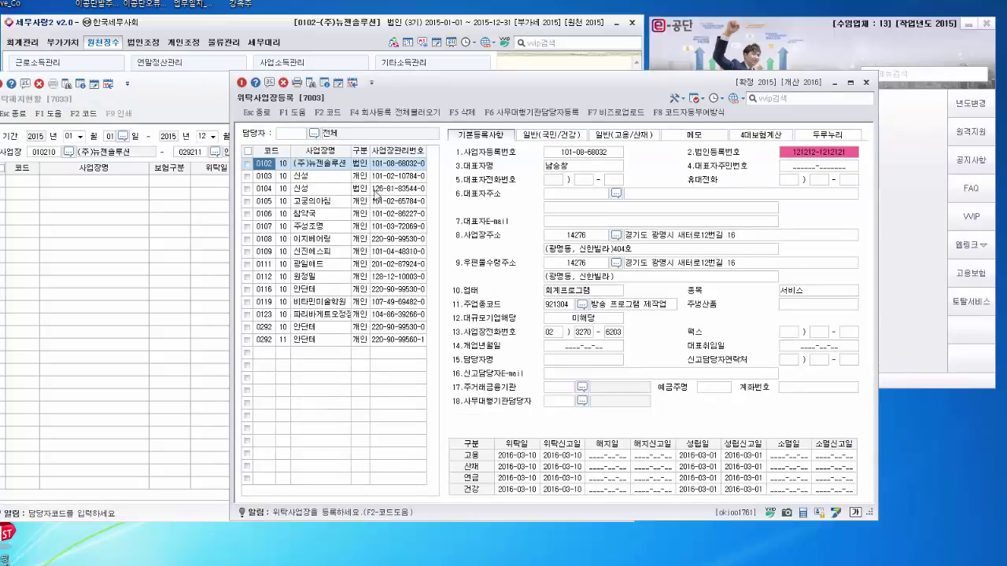
Step: Review workplaces 0103, 0106 and 이지베어링, checking its 2016-03-23 위탁일 for all four insurances
click(375, 178)
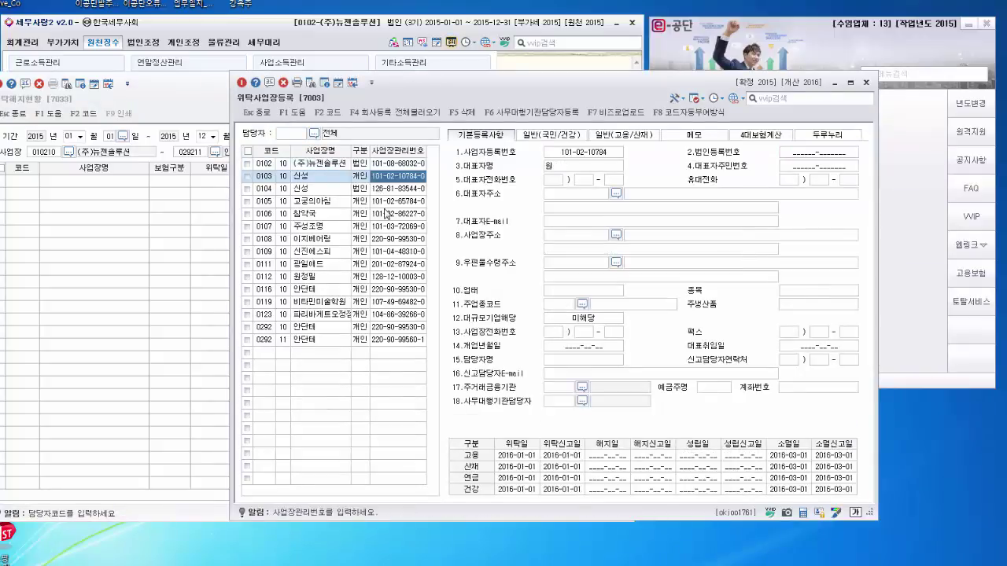
click(386, 214)
click(385, 239)
click(562, 477)
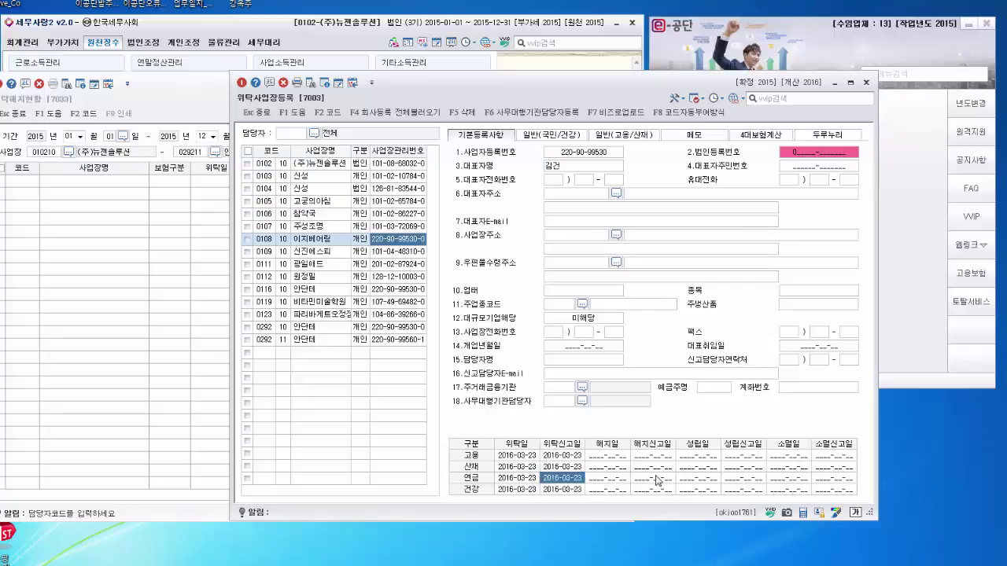
click(656, 479)
click(526, 489)
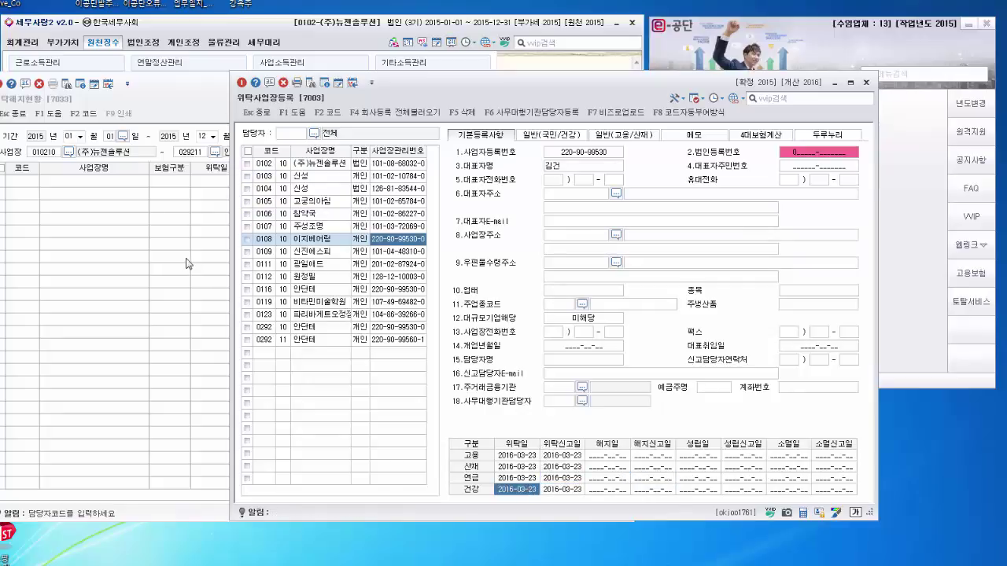
click(635, 468)
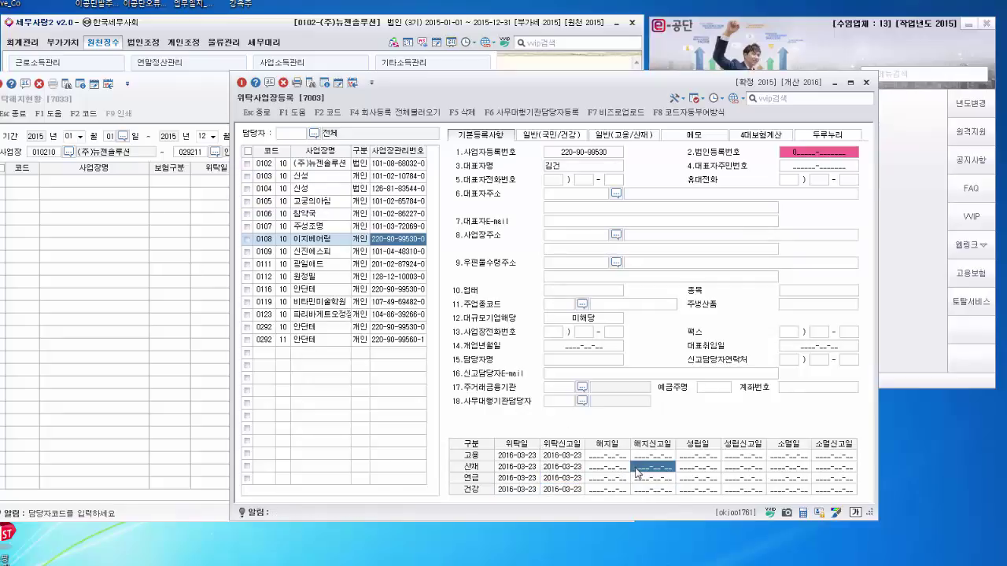
click(551, 478)
click(171, 324)
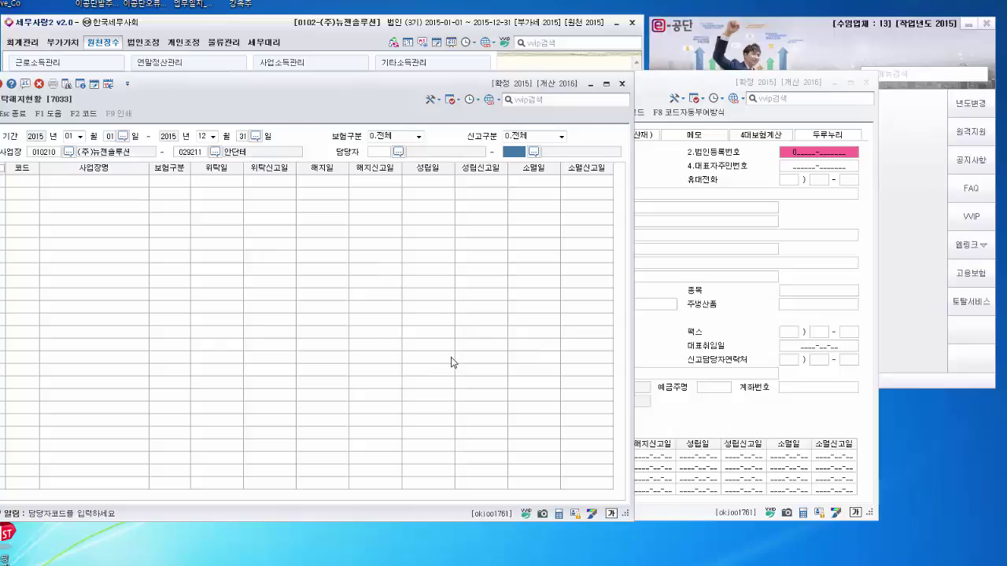
click(760, 288)
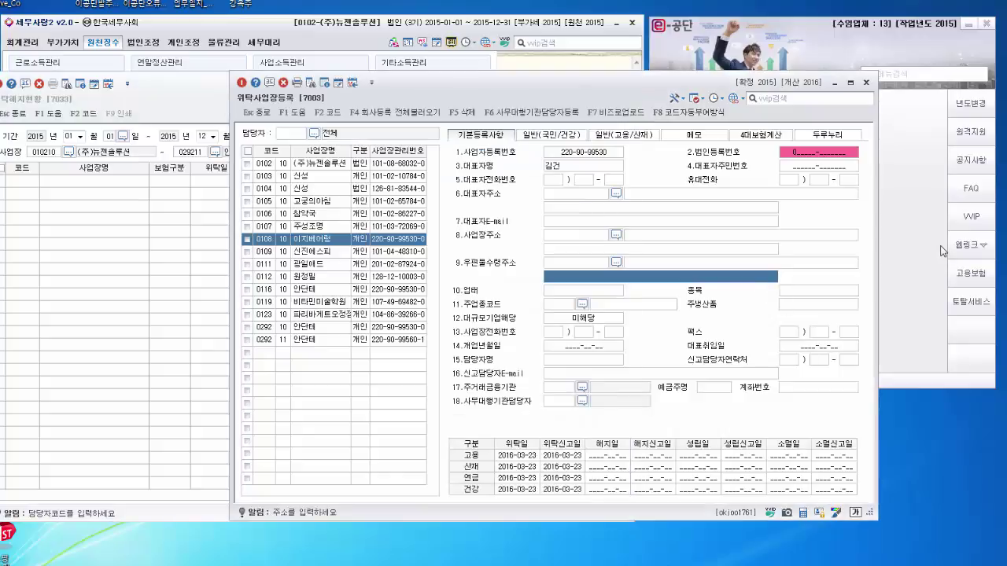
mouse_move(839, 271)
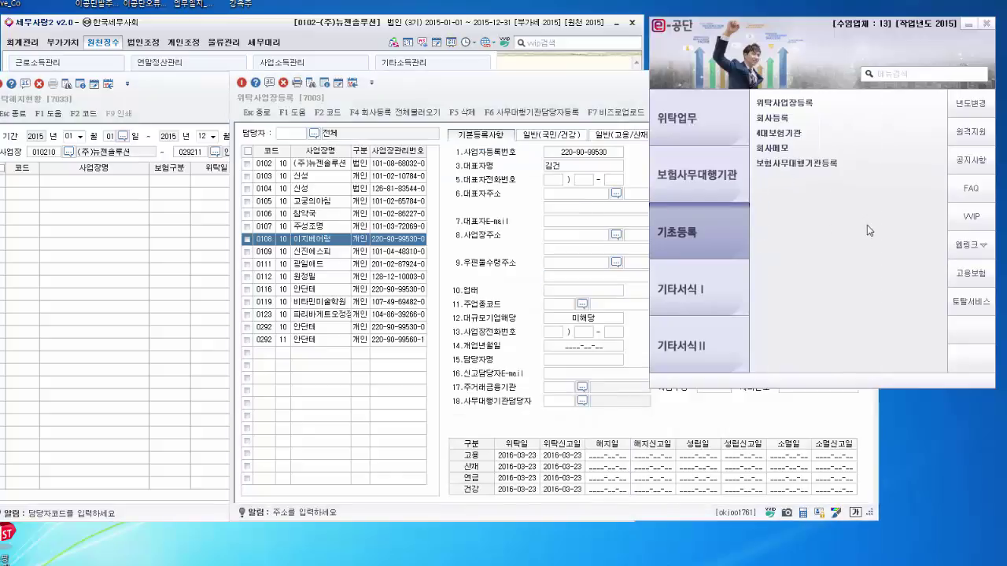